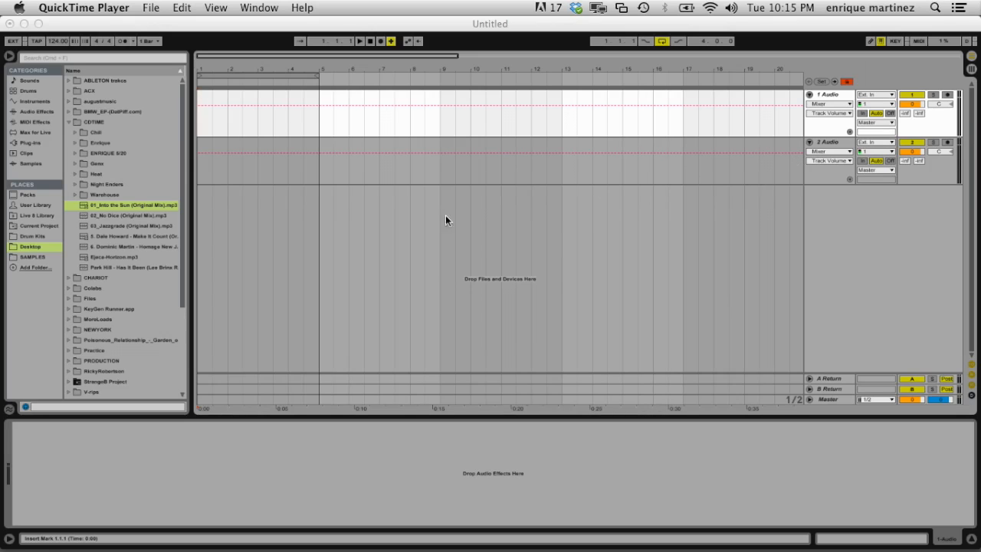
Rename the first audio track Deck A and the second audio track Deck B.
click(828, 92)
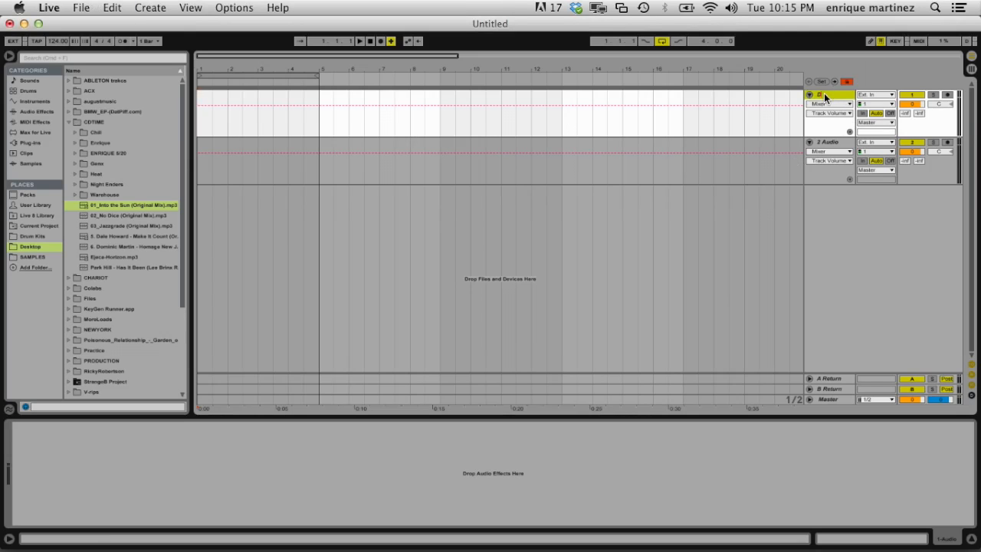
text(Deck A)
key(Return)
click(827, 142)
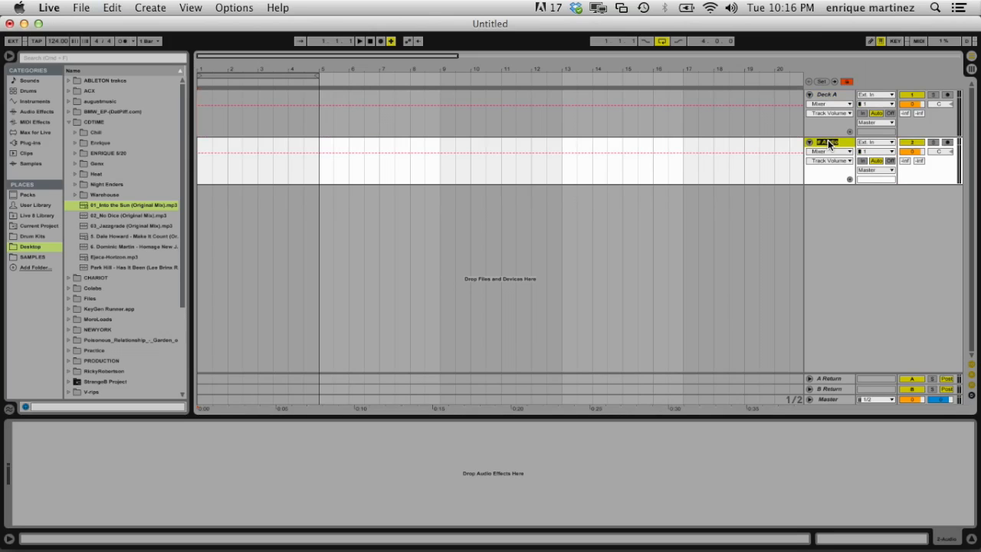
key(Return)
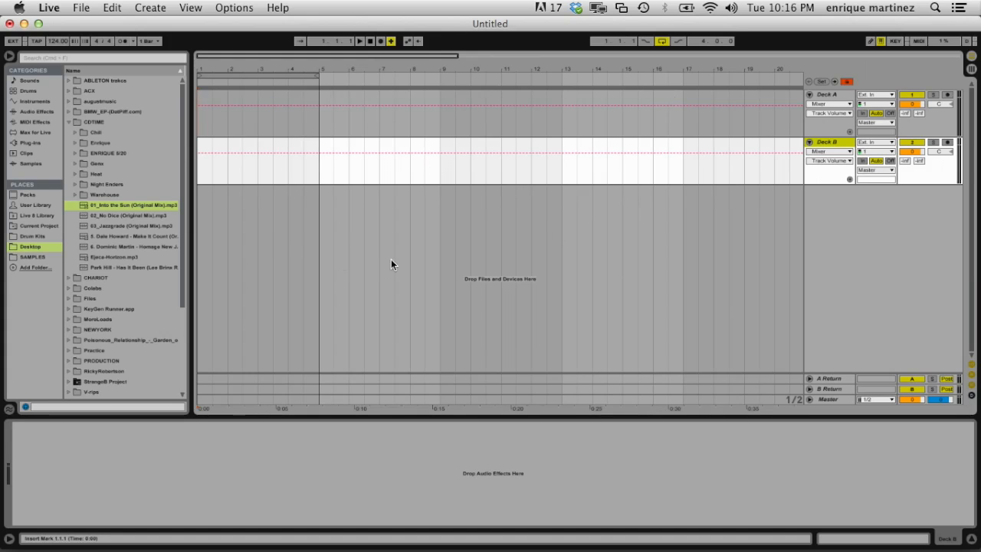
Switch off the arrangement loop and unfold the Master track.
click(660, 42)
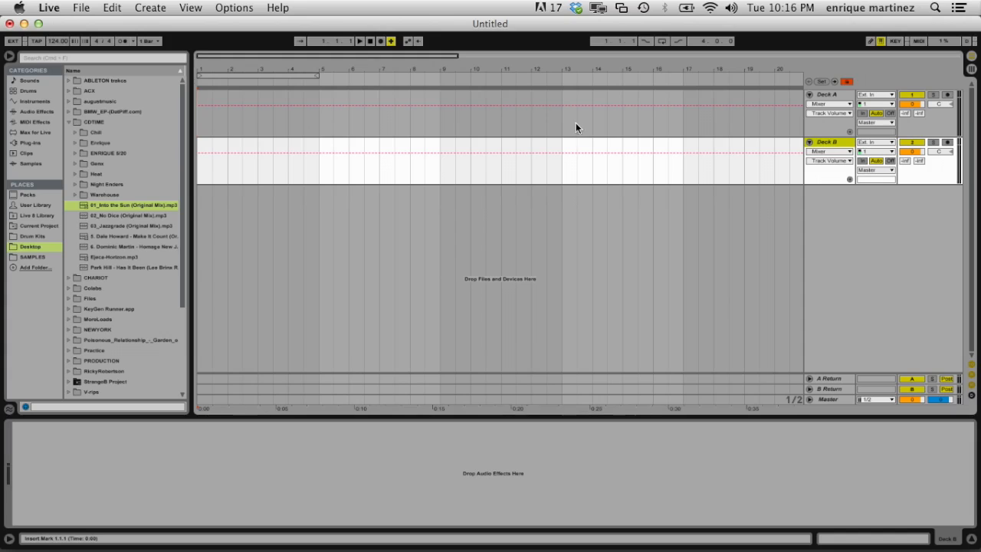
click(809, 399)
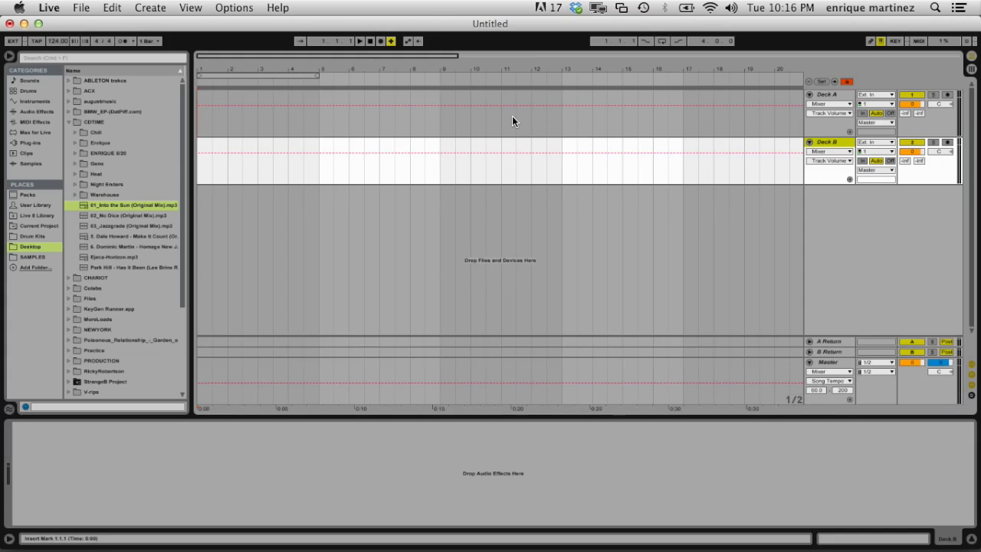
Add an EQ Three audio effect to both the Deck A and Deck B tracks.
click(36, 111)
drag(78, 194, 322, 127)
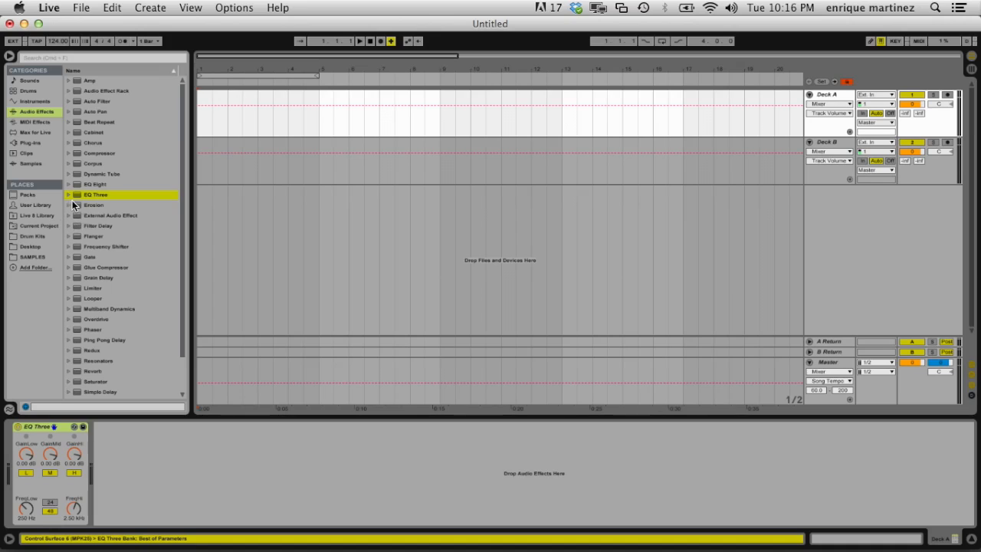
click(365, 167)
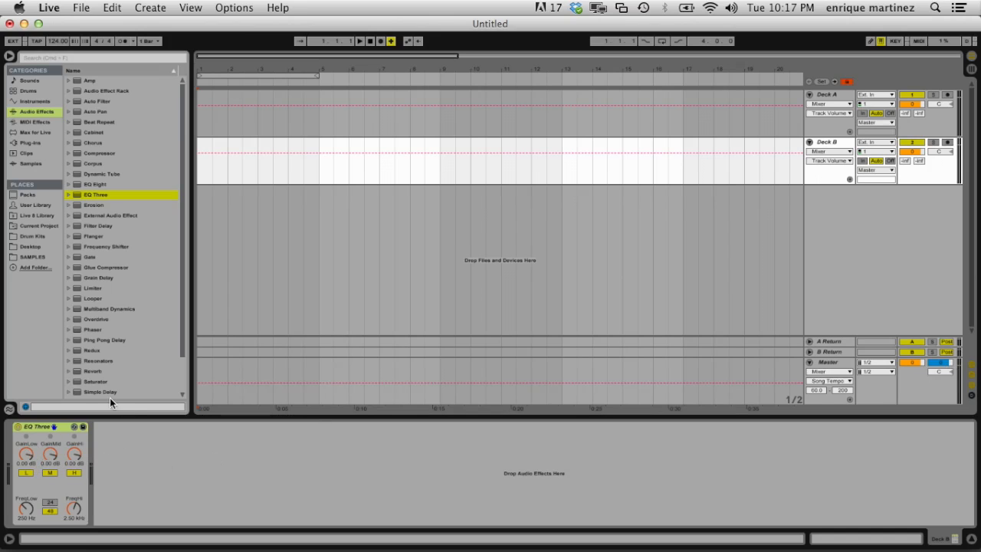
Add a Limiter to the Master track with a 0.00 dB ceiling and 1.5 ms lookahead.
click(305, 368)
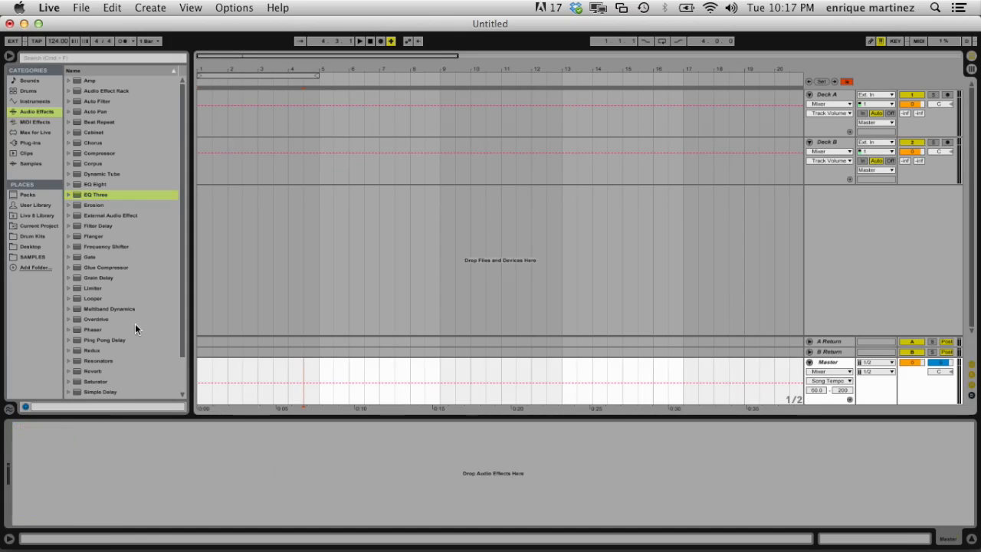
drag(74, 287, 246, 368)
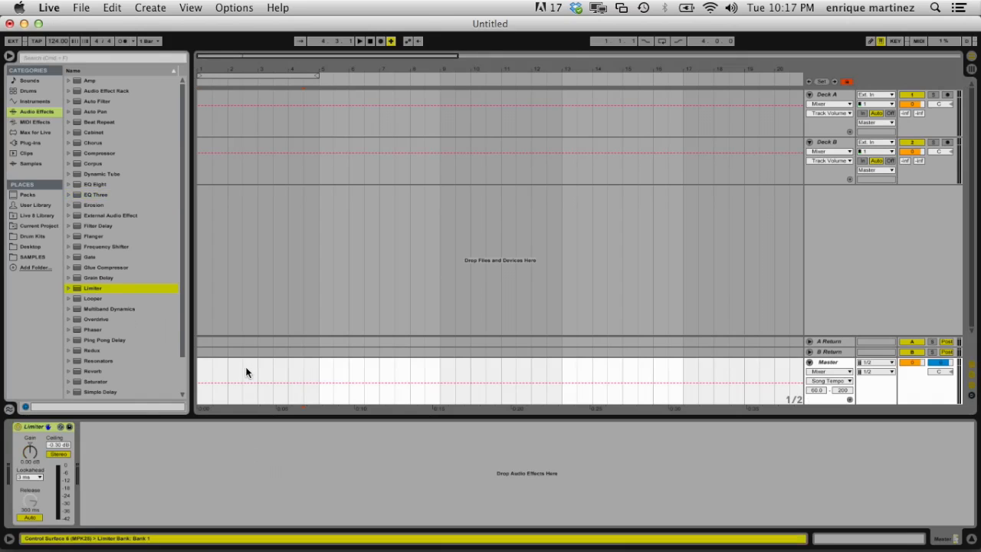
click(58, 445)
key(Delete)
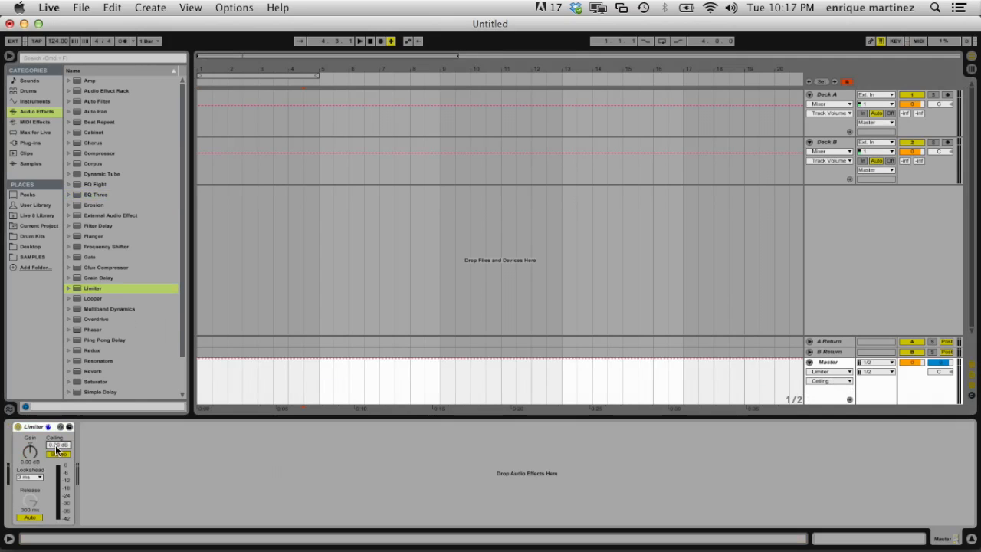
click(32, 477)
click(29, 484)
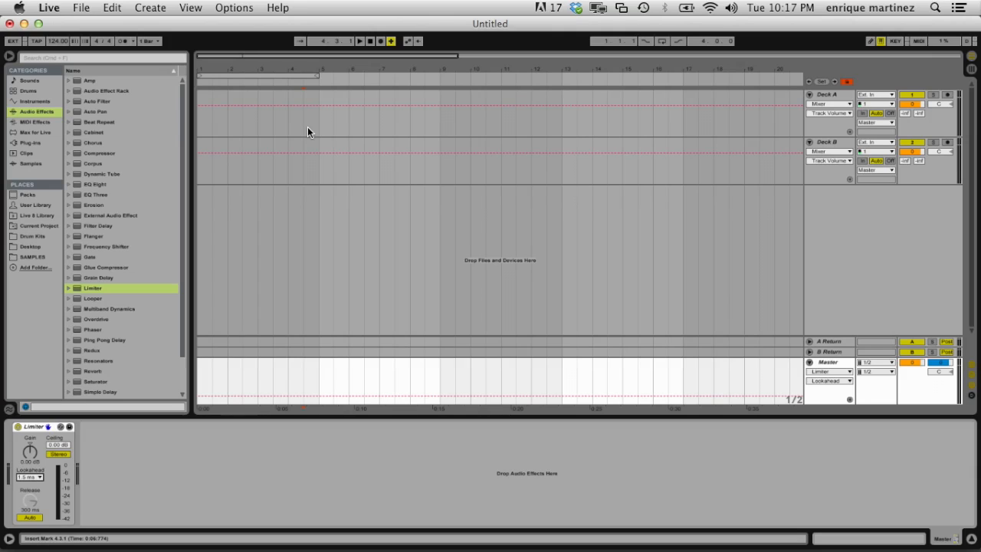
Hide the return tracks and lower the Deck A and Deck B track volumes to -3.0 dB.
click(971, 375)
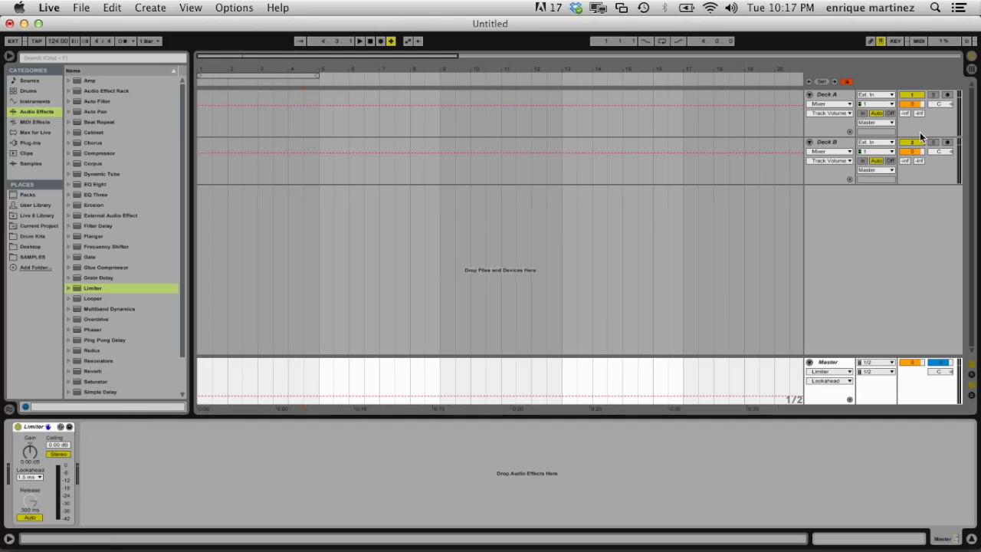
drag(911, 151, 911, 155)
drag(916, 111, 916, 115)
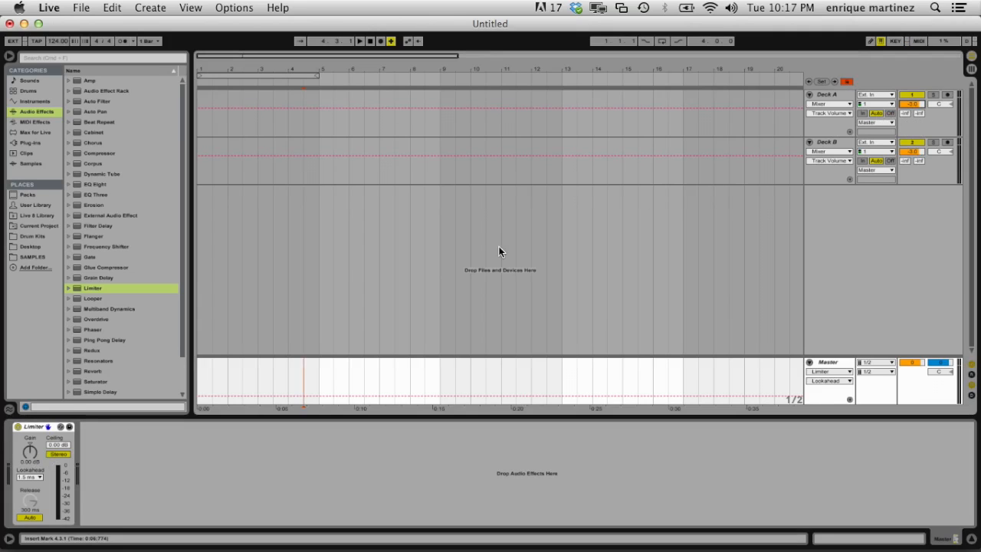
click(35, 458)
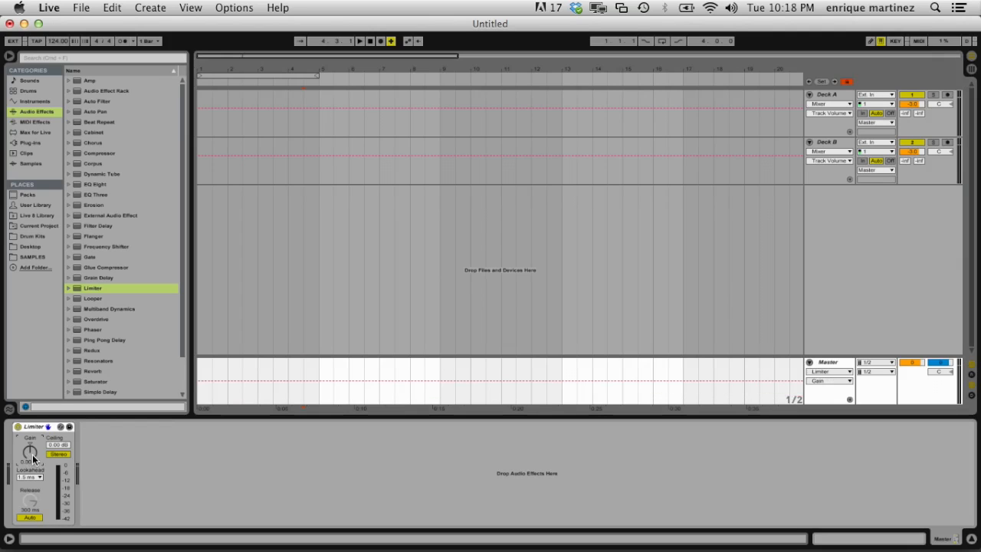
Place 01_Into the Sun (Original Mix).mp3 from the Desktop at the start of Deck A and open its sample waveform close up.
click(273, 121)
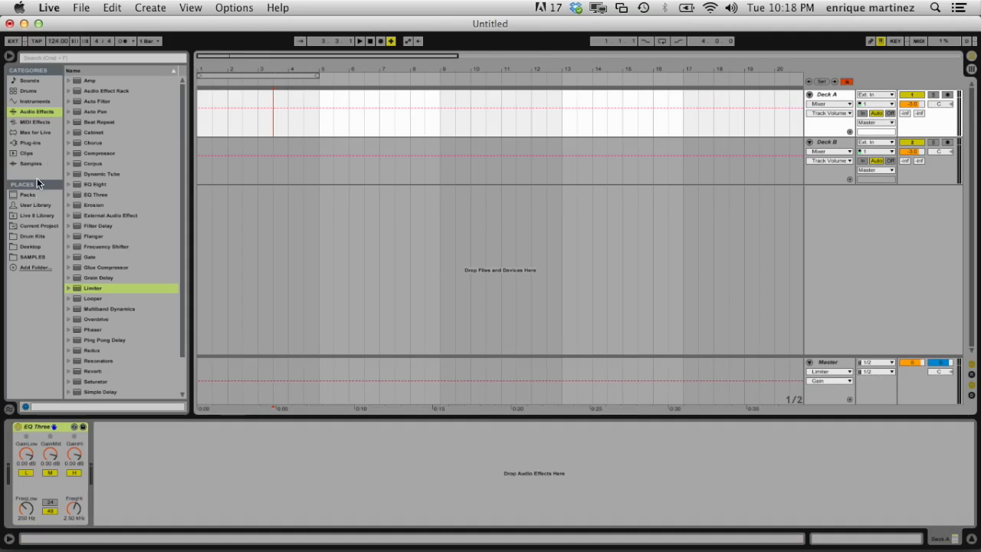
click(36, 245)
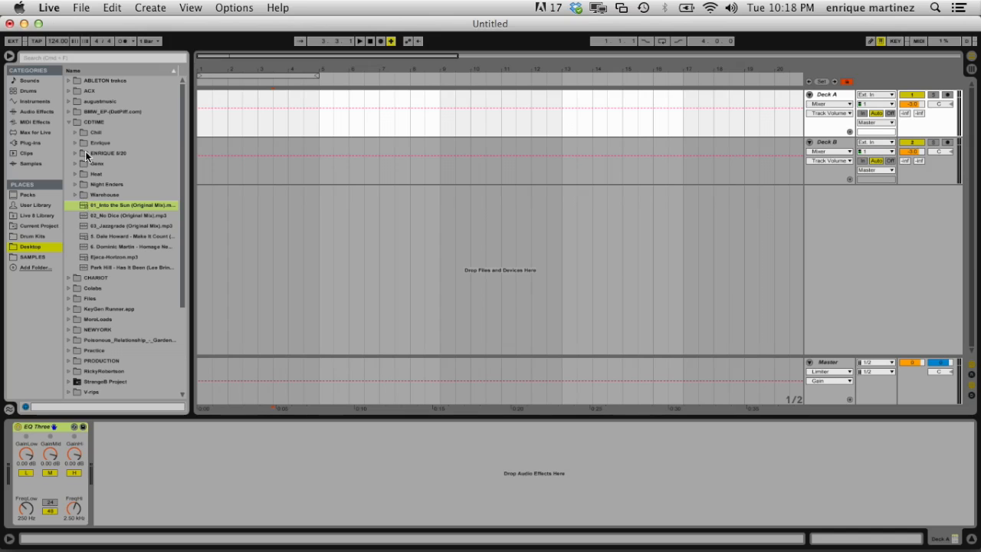
drag(110, 206, 201, 127)
double_click(230, 95)
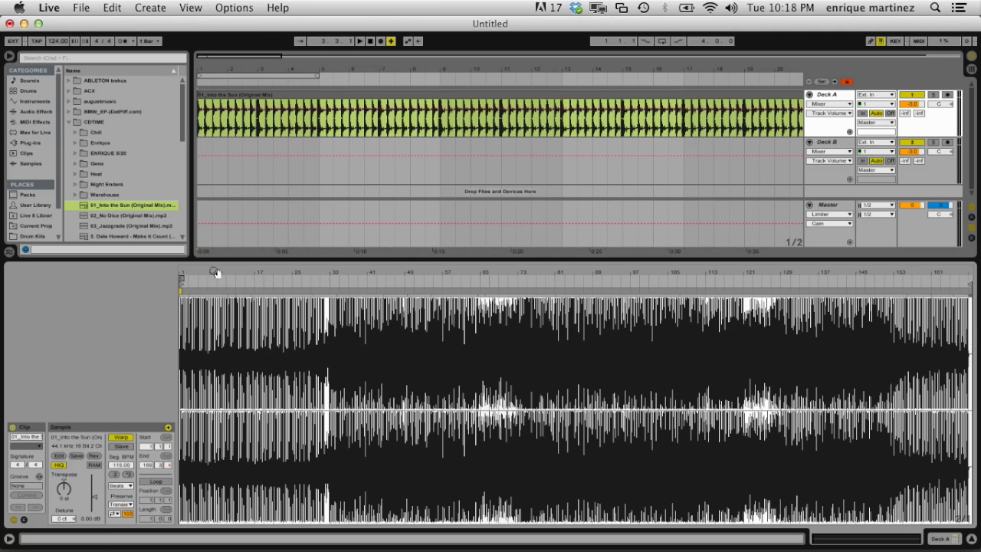
mouse_move(207, 272)
mouse_down()
mouse_move(207, 307)
mouse_move(205, 261)
mouse_up()
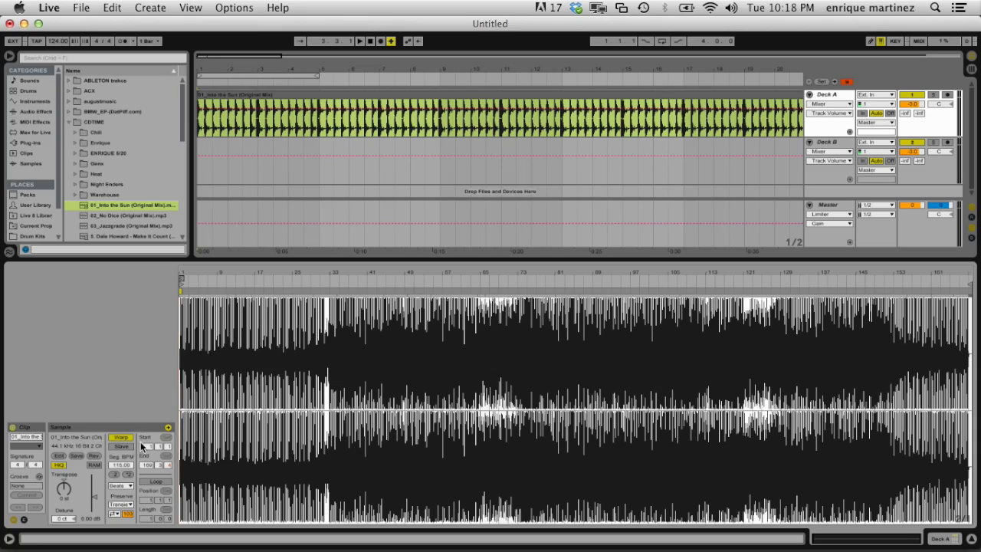
drag(211, 275, 218, 379)
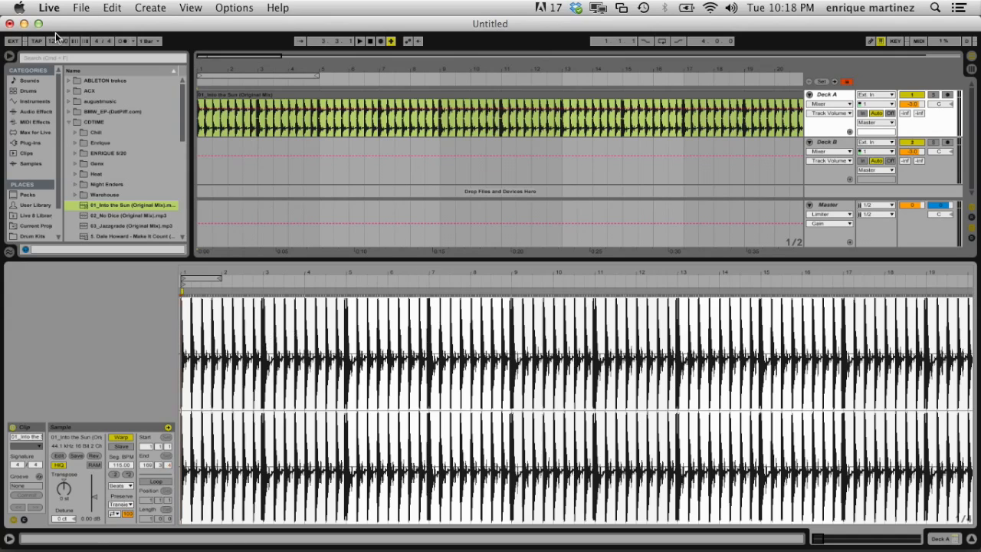
Look through the warp modes of the Deck A clip, play the clip, and shrink the clip view to enlarge the arrangement.
click(127, 486)
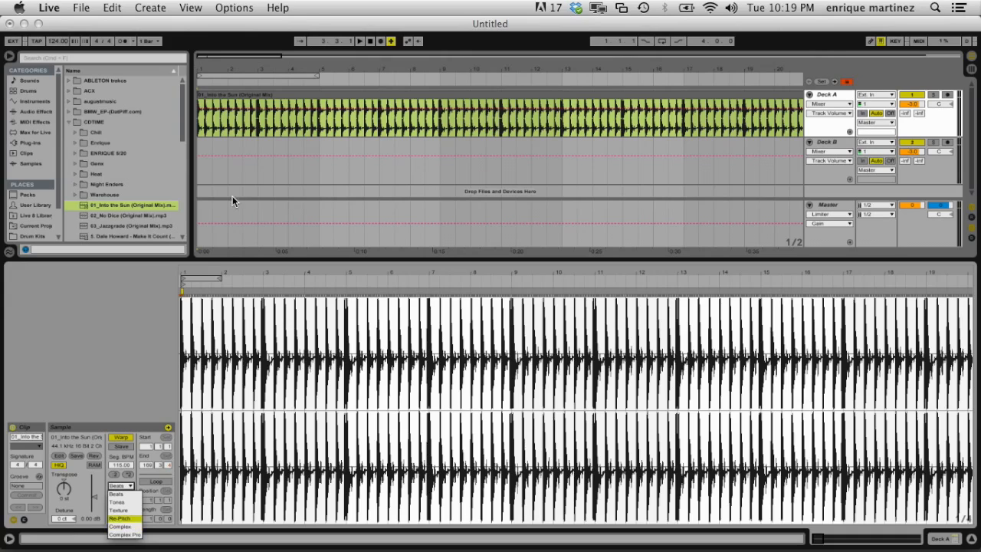
click(232, 170)
click(212, 97)
key(space)
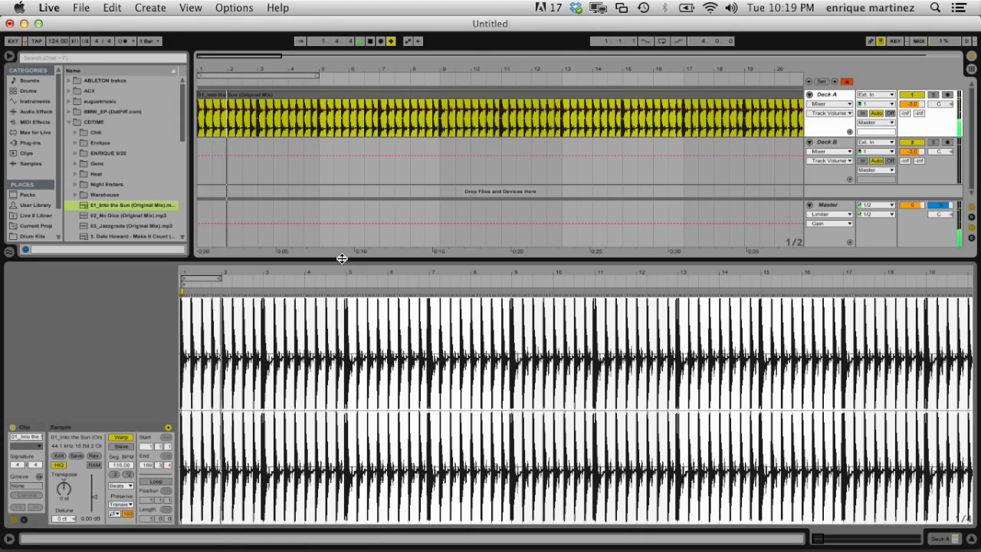
drag(342, 258, 339, 407)
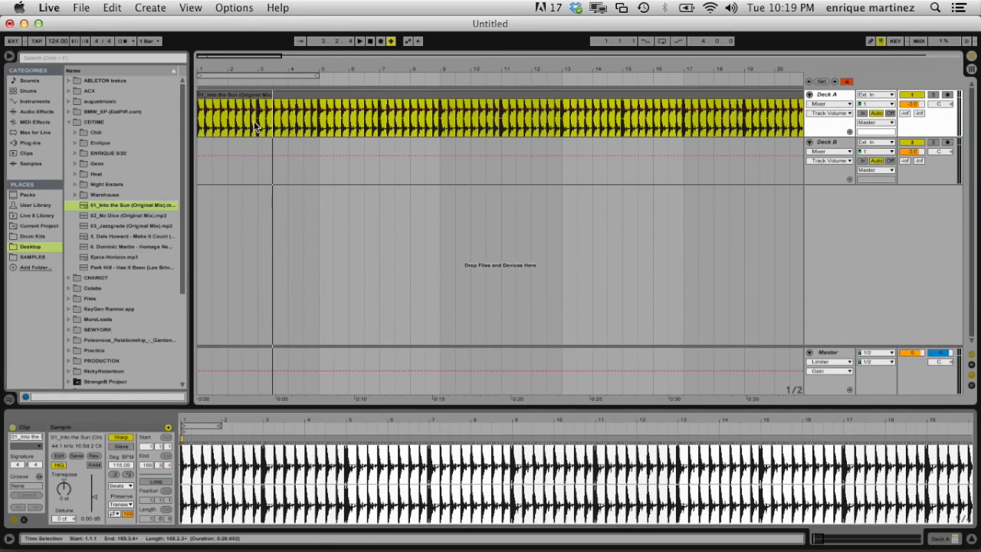
key(space)
Trim the Deck A clip to start at its bar 17, place it at 1.1.1, and play it with the metronome.
click(120, 40)
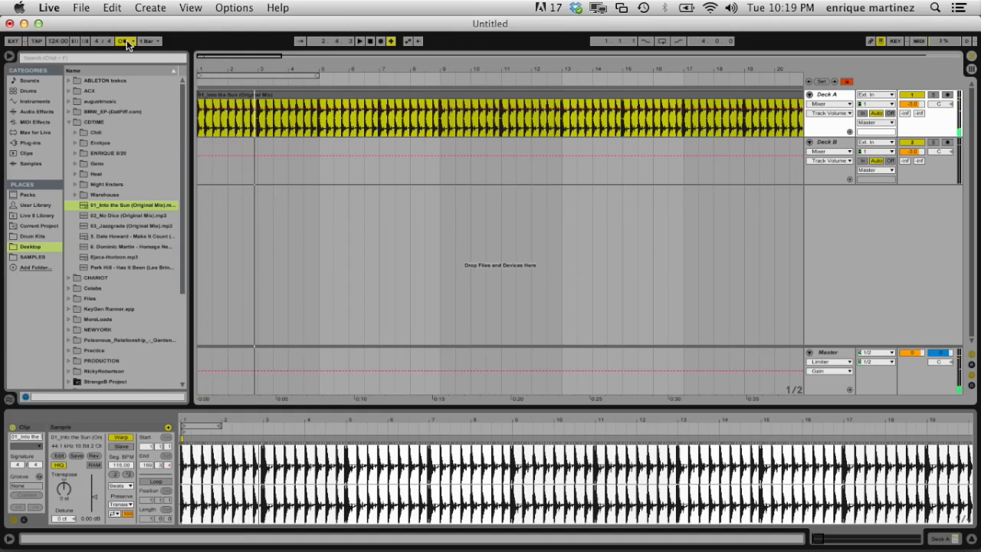
drag(318, 61, 318, 24)
drag(202, 97, 244, 94)
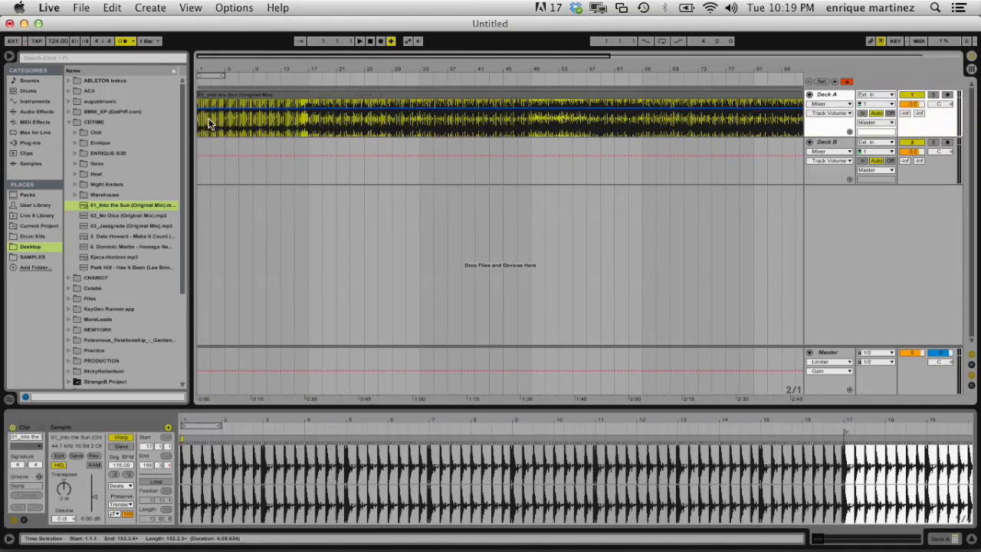
key(space)
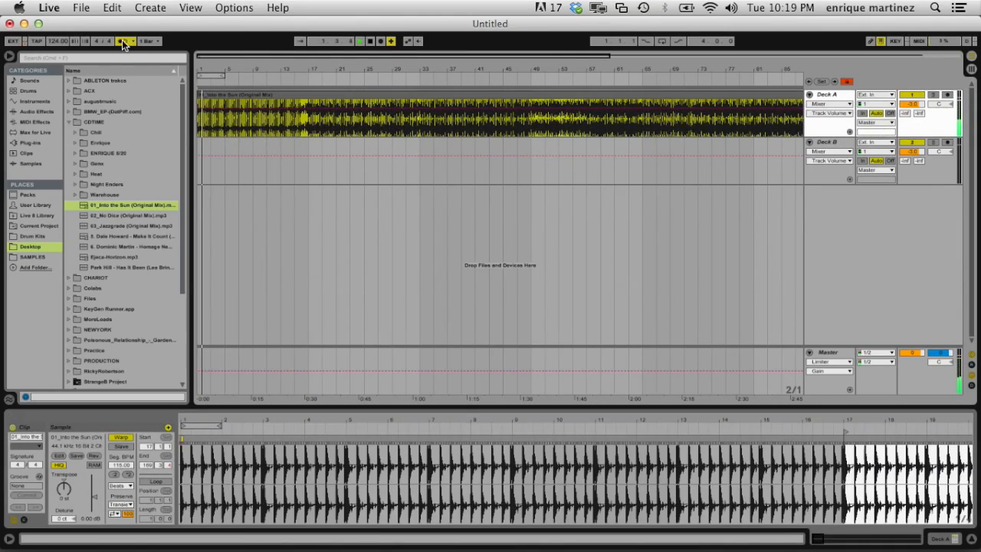
Play the Deck A clip from bar 15 and bring up the track's device chain.
click(294, 123)
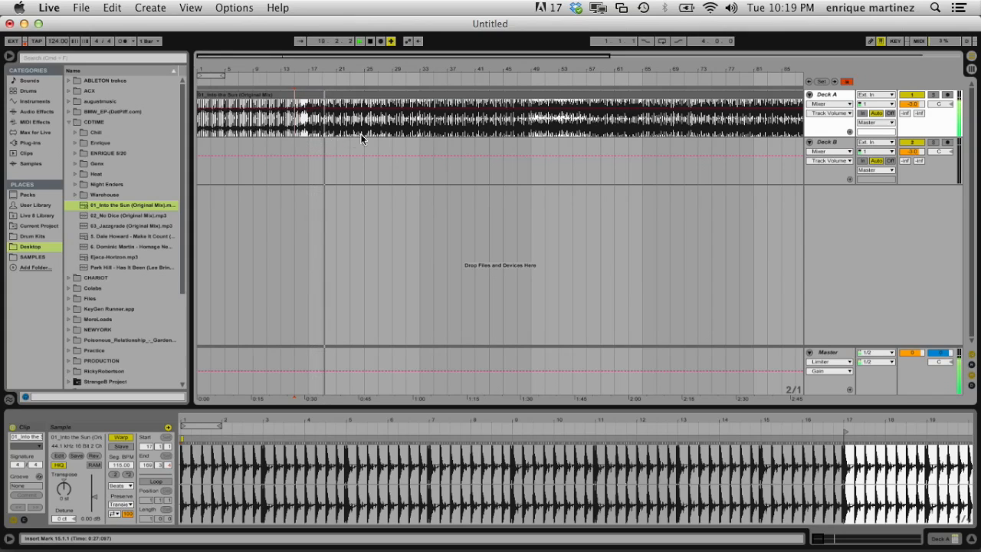
drag(427, 69, 342, 68)
click(833, 95)
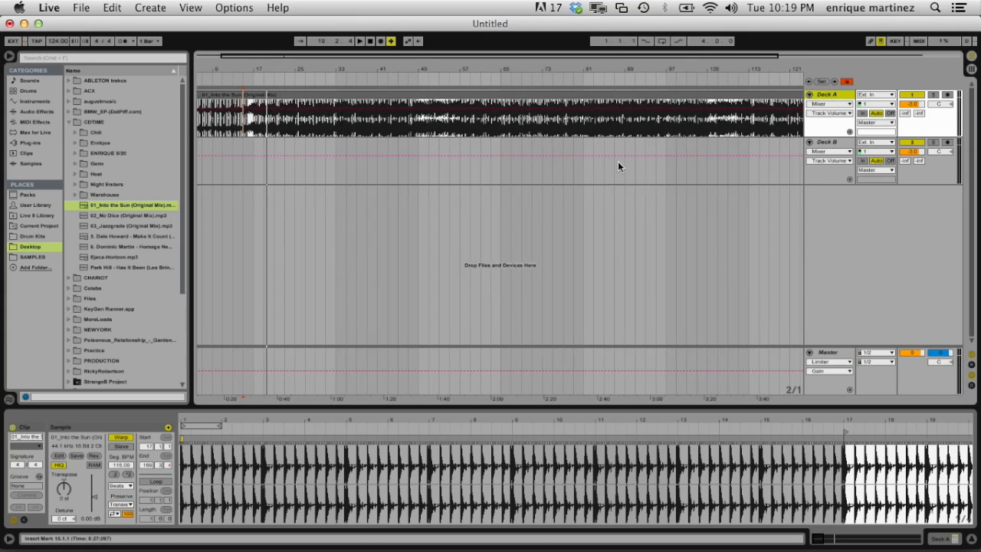
click(934, 540)
click(934, 541)
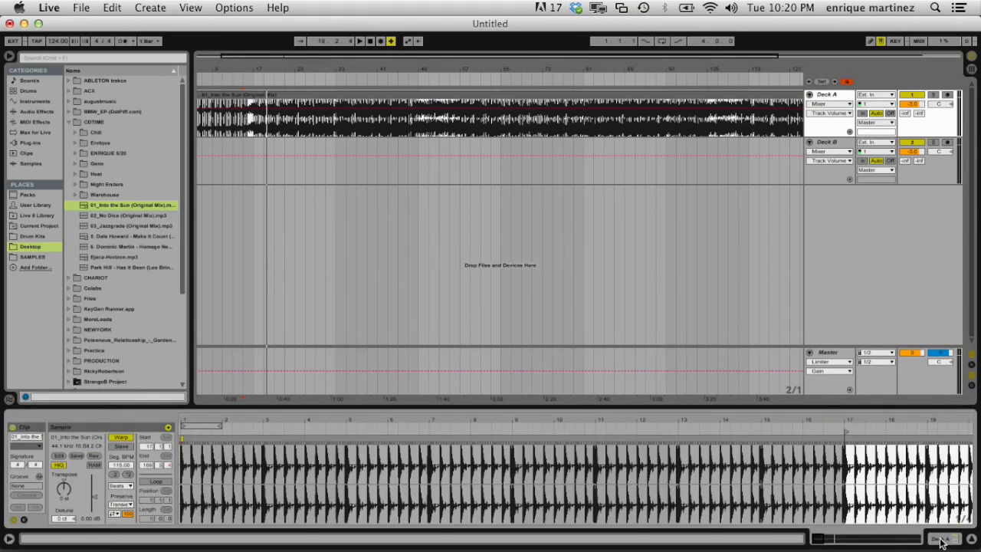
click(941, 541)
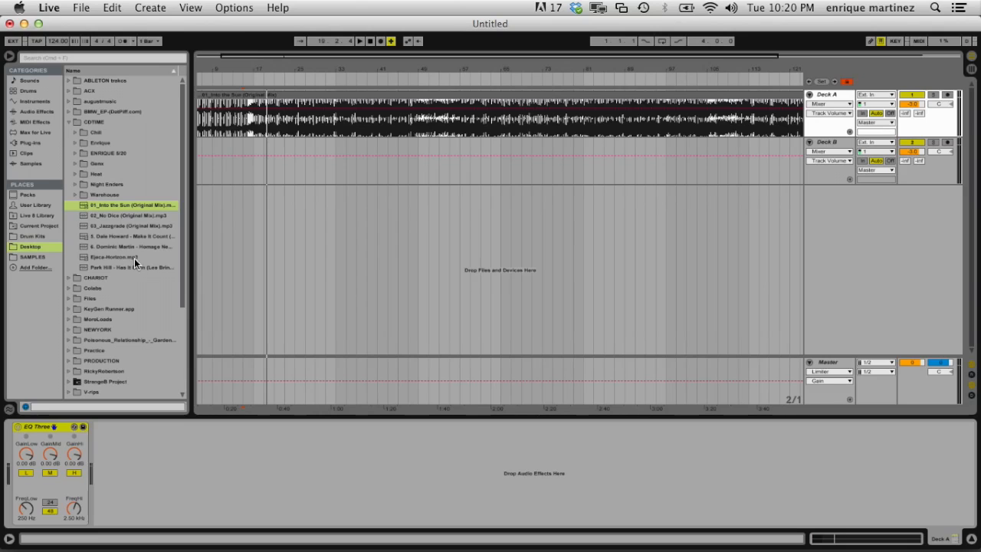
Place 5. Dale Howard - Make It Count (Original Mix) on Deck B at bar 33 and open its waveform close up.
drag(111, 236, 337, 176)
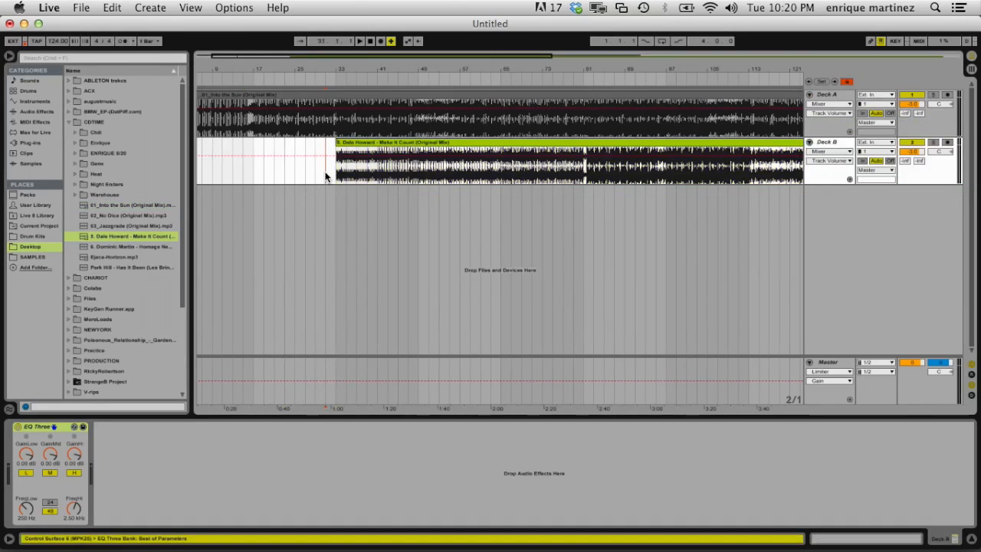
double_click(388, 139)
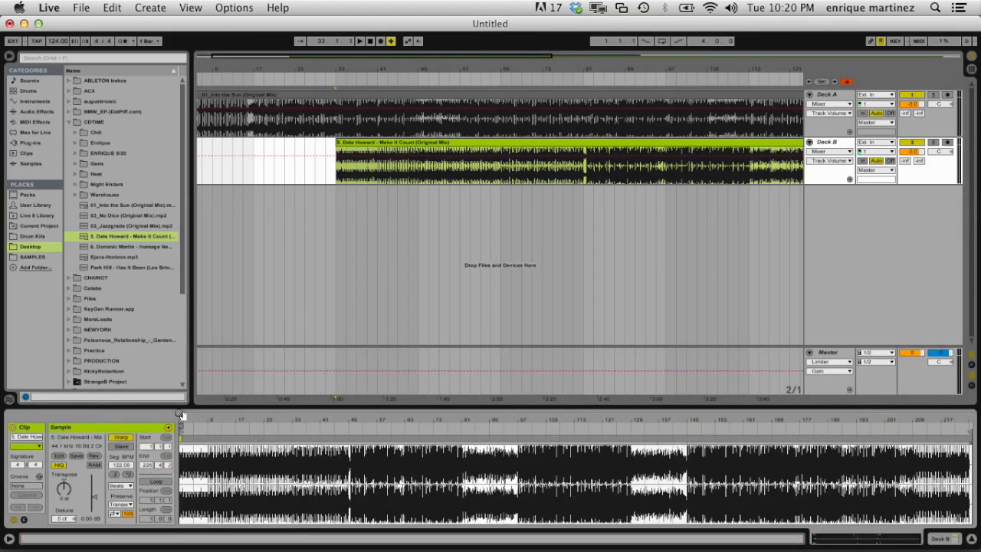
drag(182, 420, 182, 535)
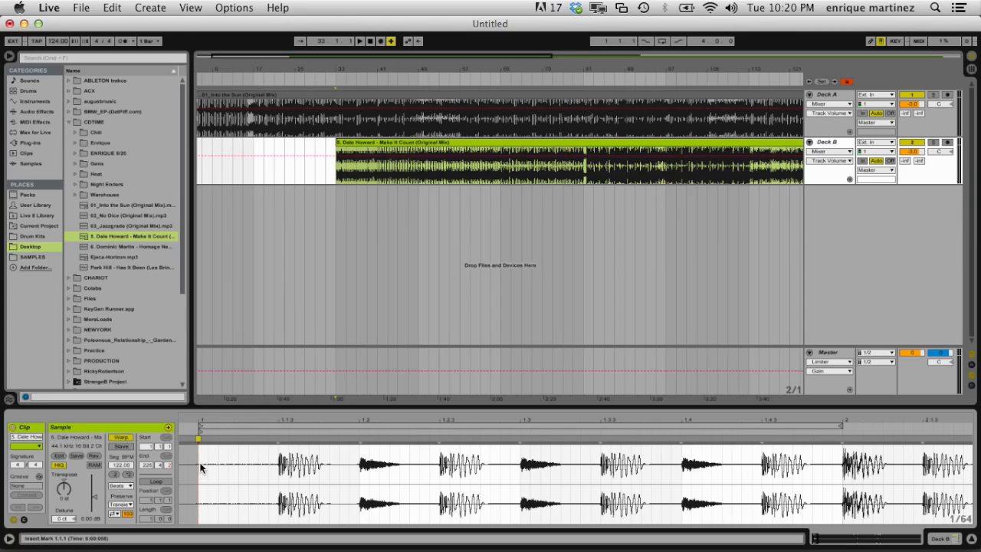
Set 1.1.1 at the first kick of the Deck B clip and check its alignment with Deck A at bar 33.
right_click(277, 440)
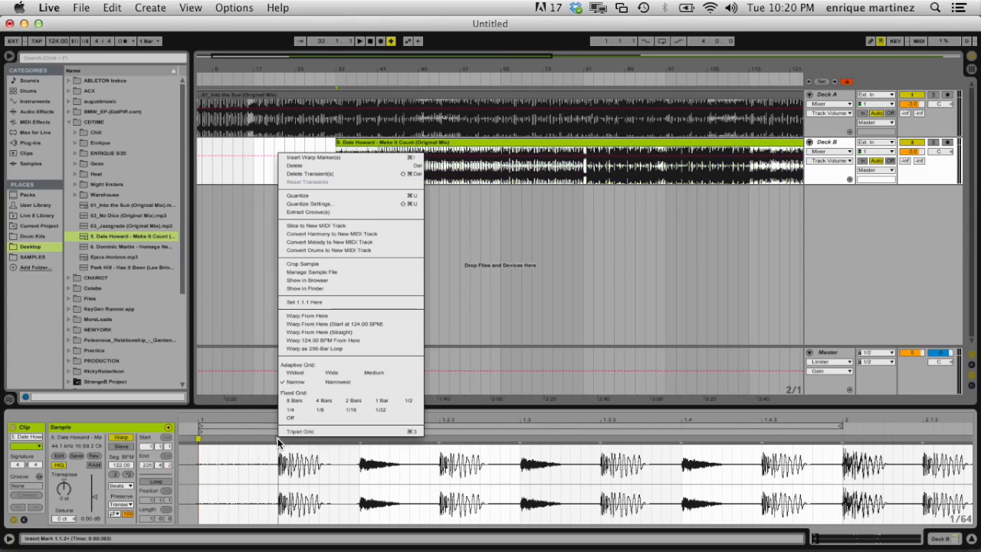
click(331, 302)
drag(340, 69, 336, 81)
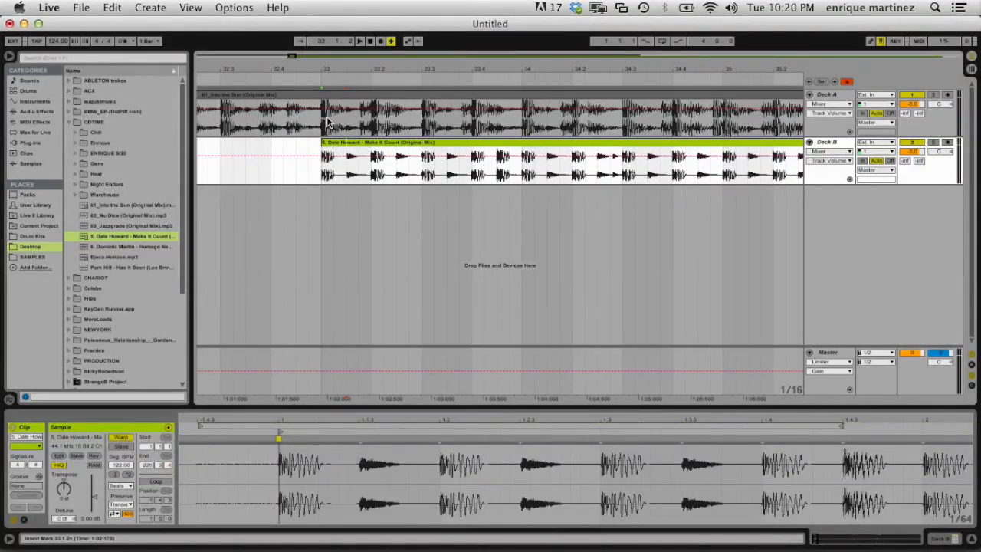
click(358, 142)
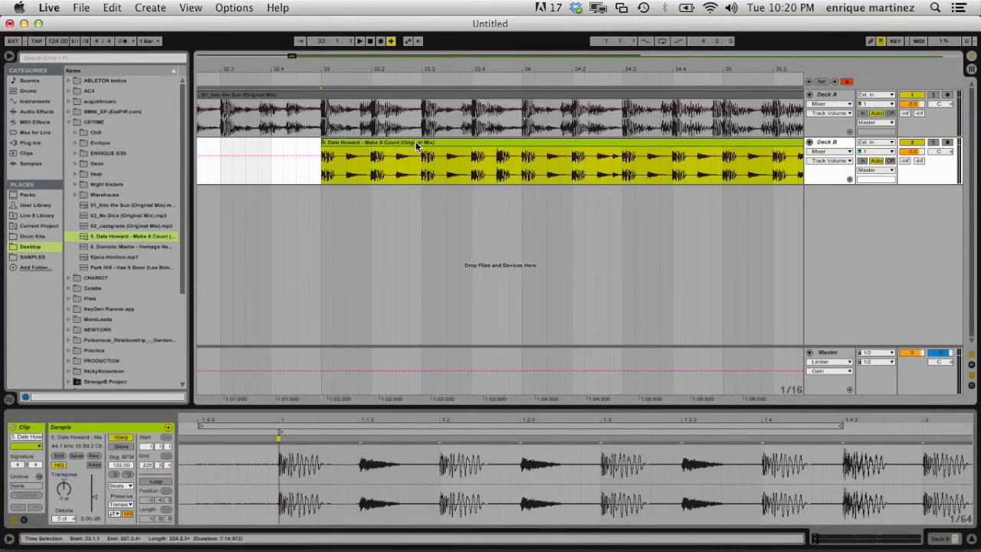
Play both decks from 32.3.1 and solo Deck B and Deck A in turn to compare their beats.
click(237, 123)
key(space)
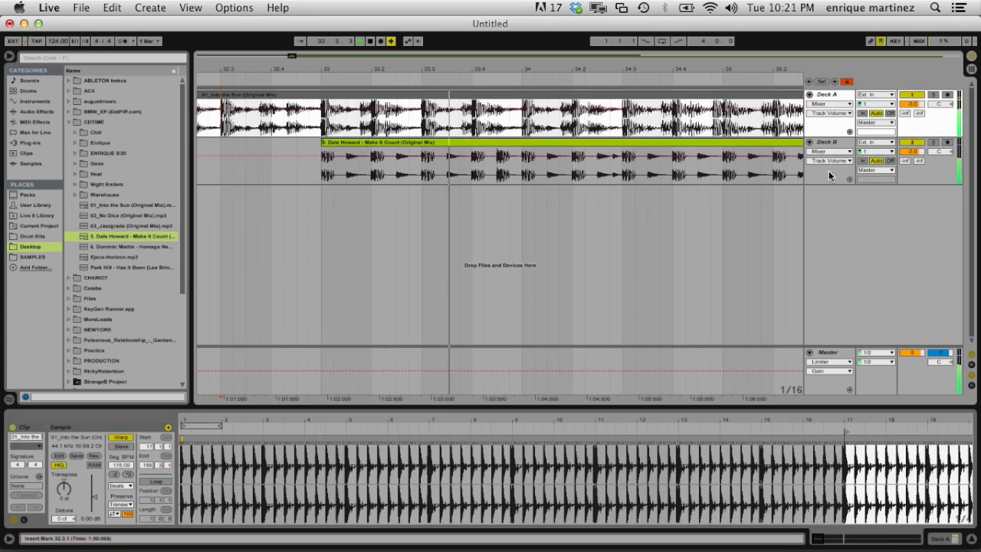
click(932, 143)
click(932, 94)
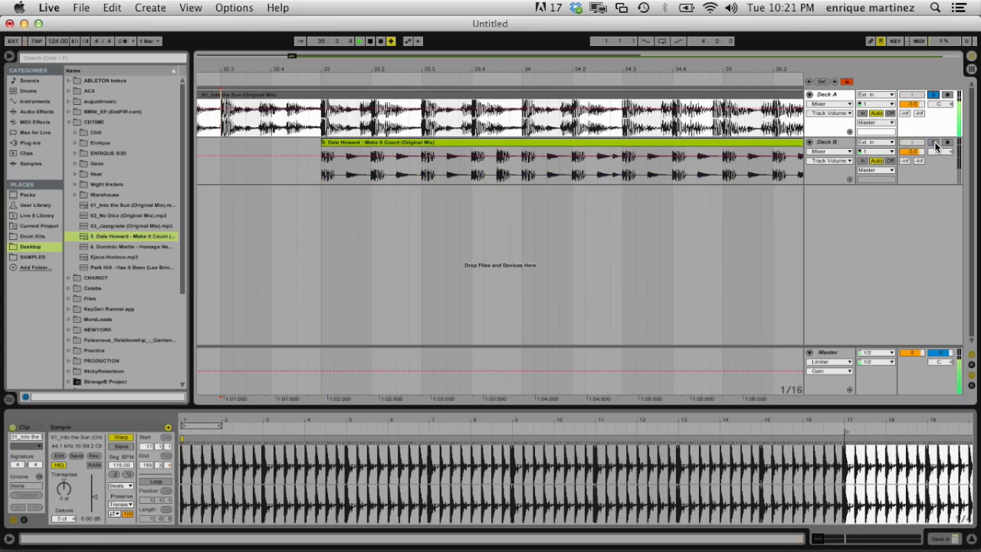
click(932, 95)
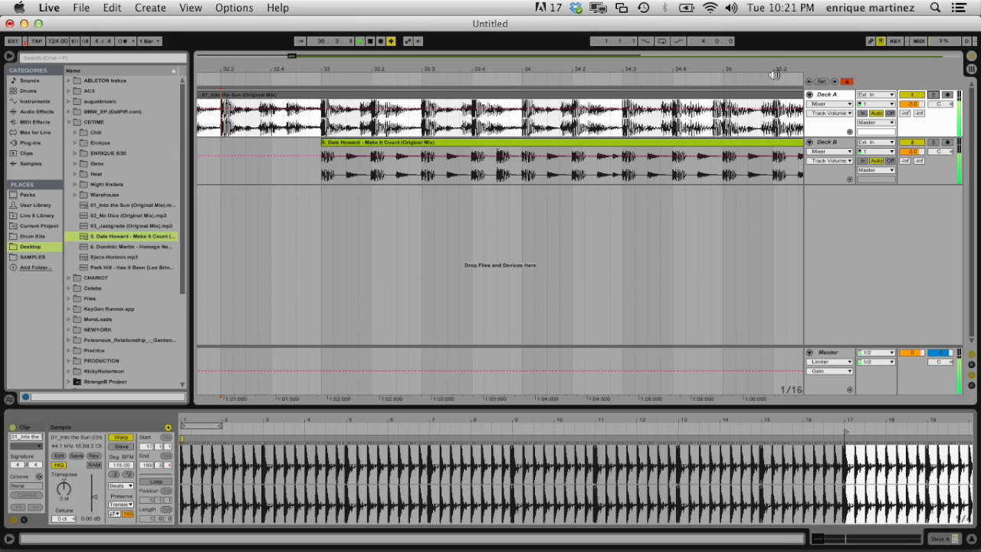
drag(760, 71, 372, 32)
key(space)
Trim the first 32 bars off the Deck B clip and place it to start at bar 33.
drag(510, 73, 386, 14)
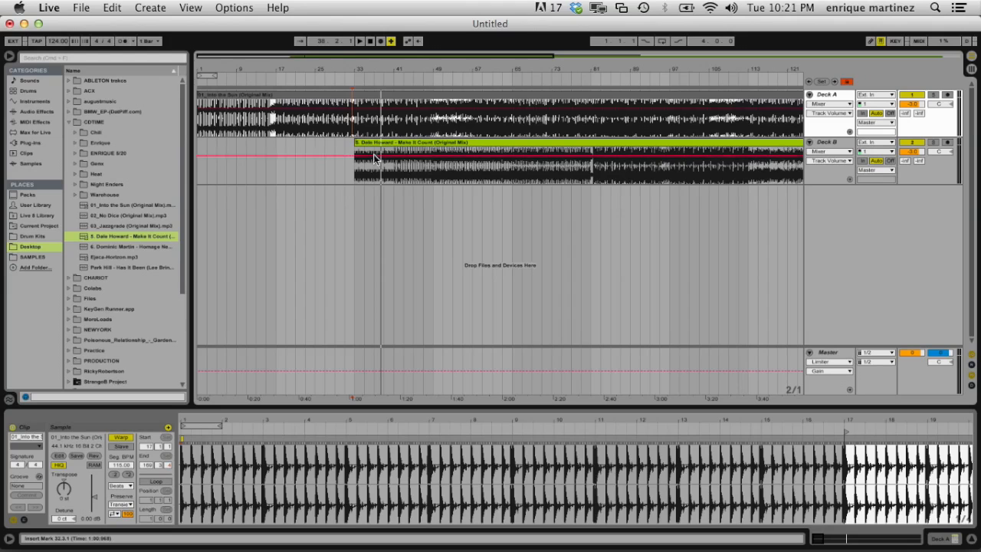
drag(355, 144, 388, 144)
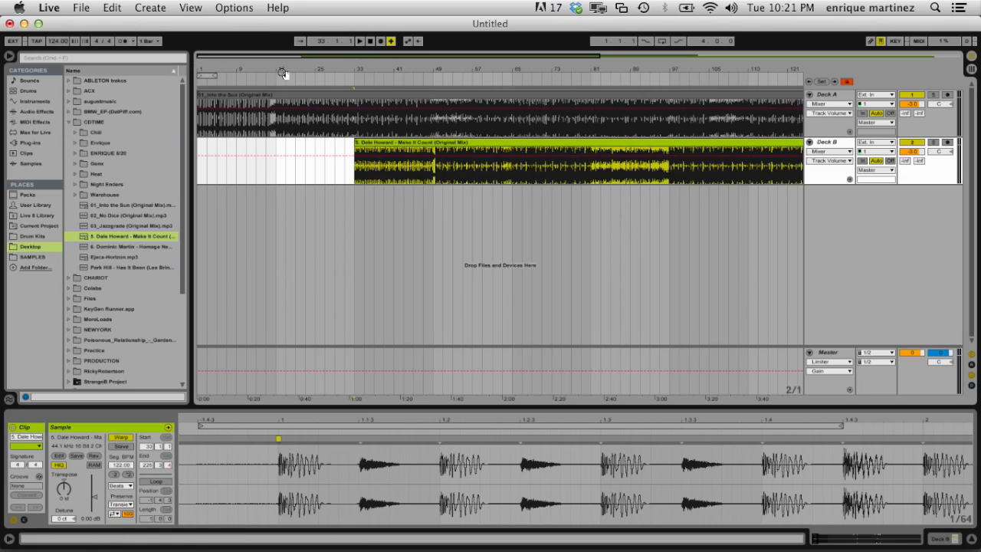
drag(354, 68, 355, 120)
drag(328, 72, 328, 57)
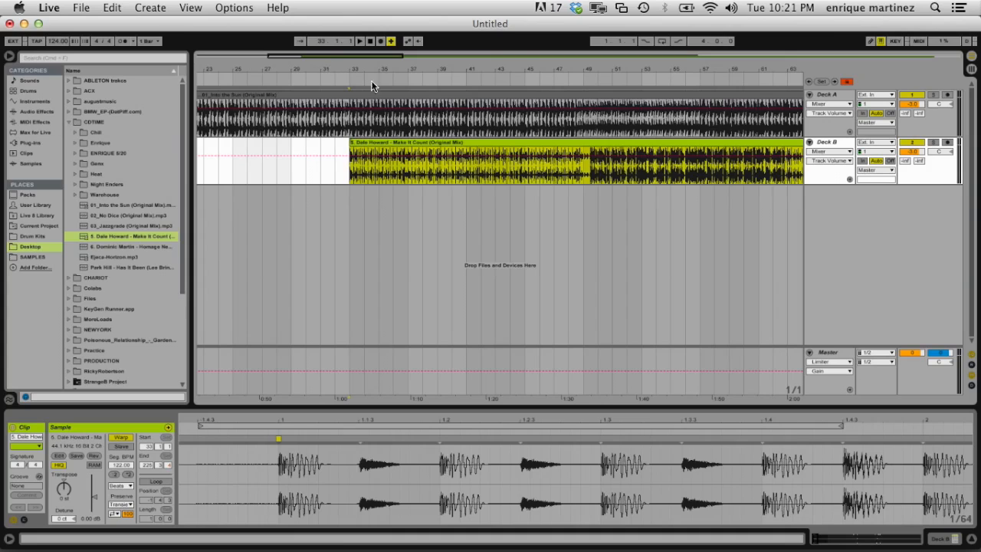
click(407, 160)
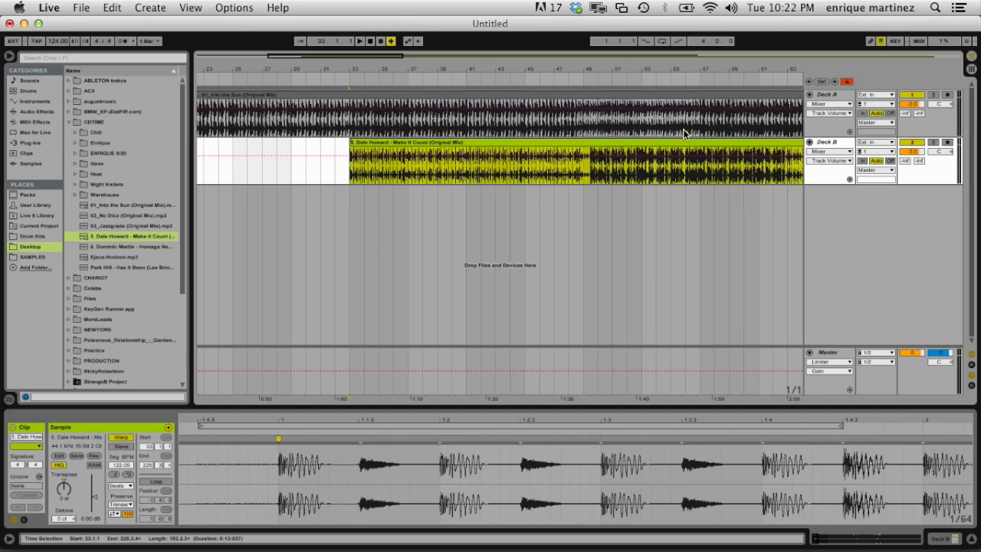
Solo Deck A and play its song from bar 49.
click(932, 95)
click(586, 119)
key(space)
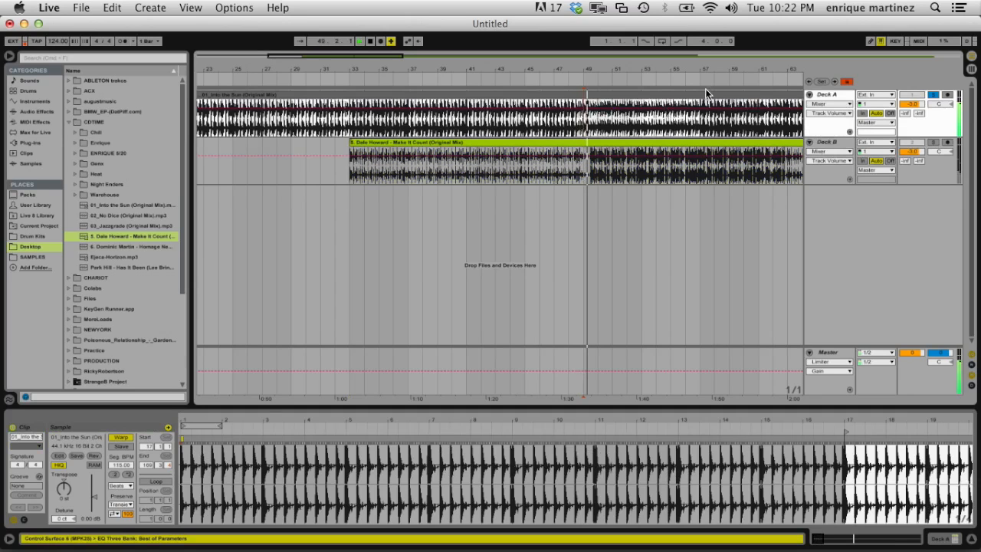
drag(713, 70, 521, 90)
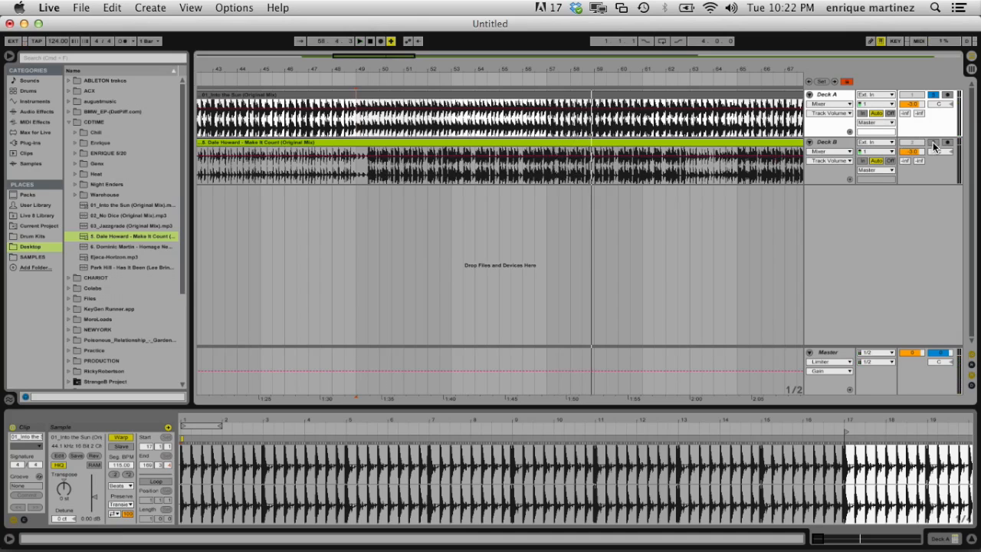
Solo Deck B and play the passage leading into the song's change just after bar 49.
click(357, 159)
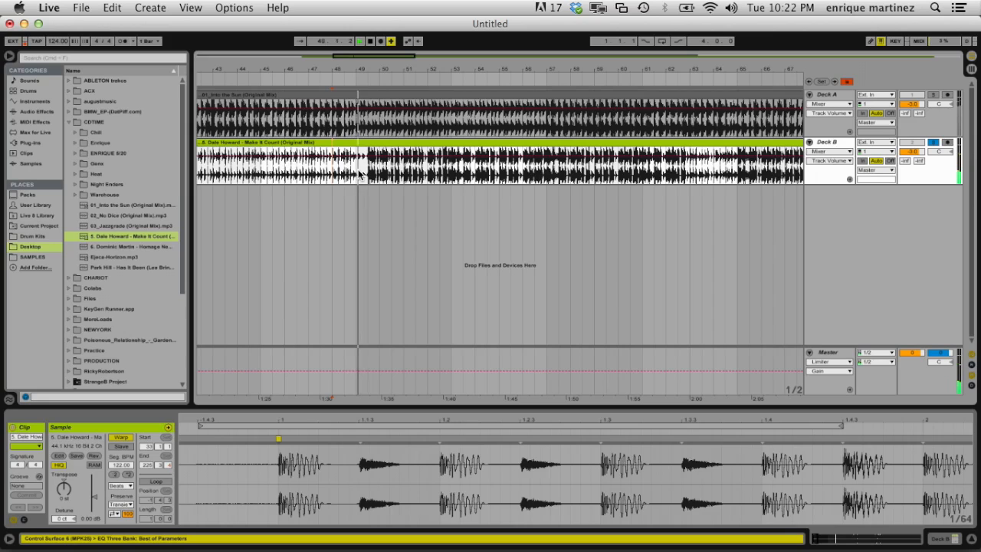
key(space)
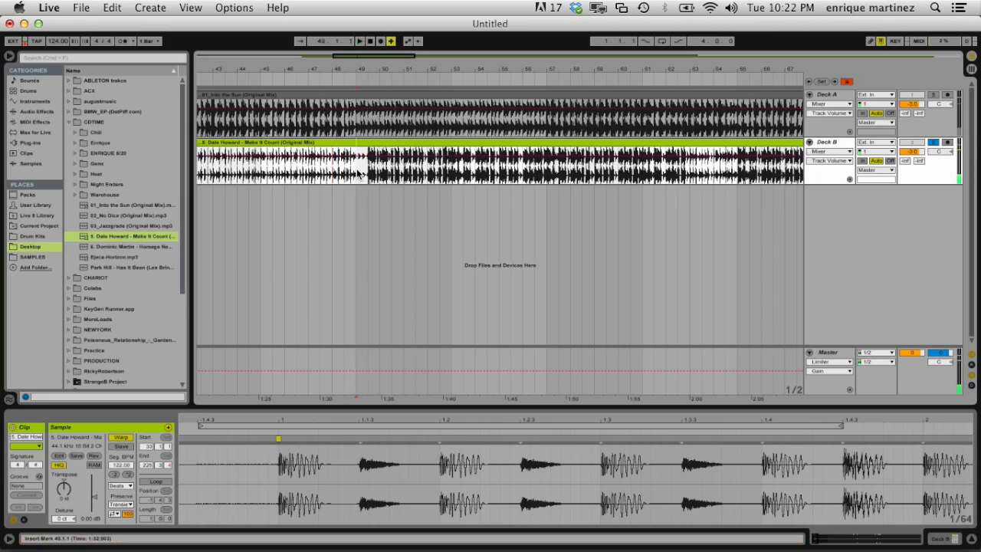
click(356, 168)
key(space)
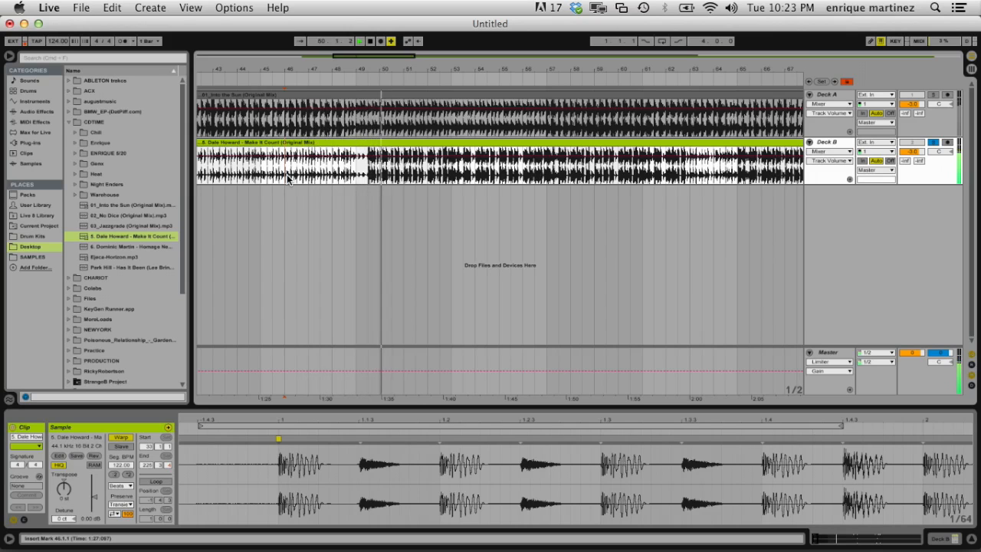
Move the Deck B clip to start at 41.1.1 and play both decks together from 54.3.1 without solo.
drag(355, 144, 545, 154)
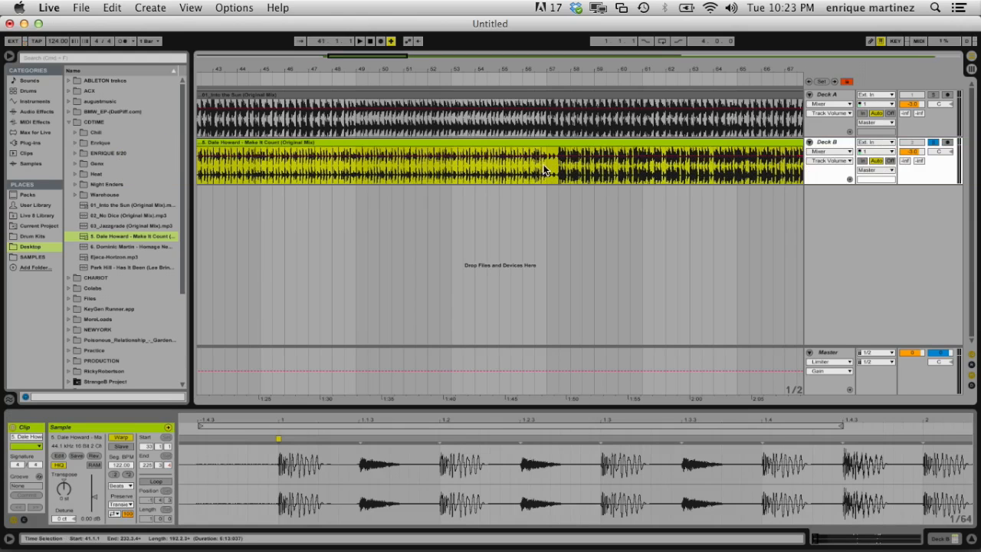
click(483, 177)
key(space)
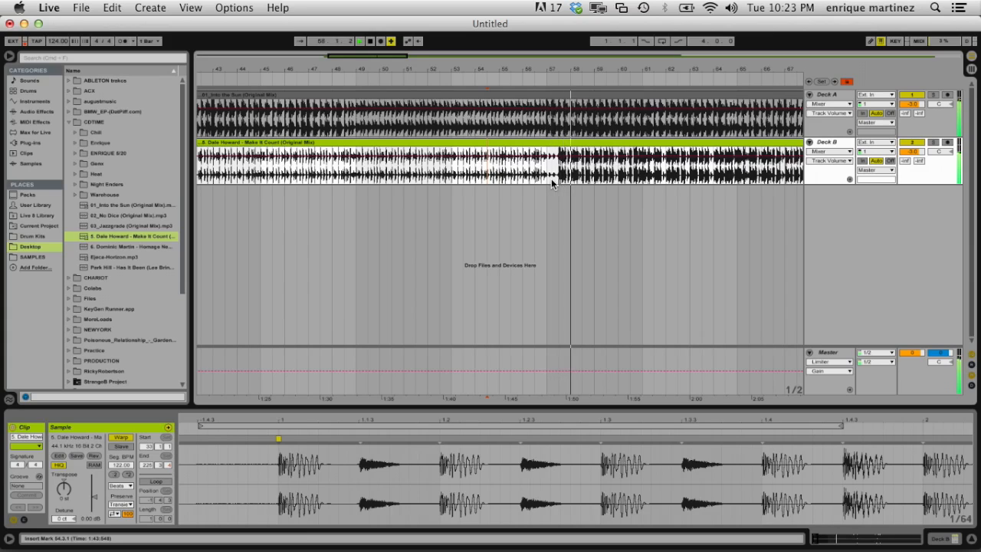
key(space)
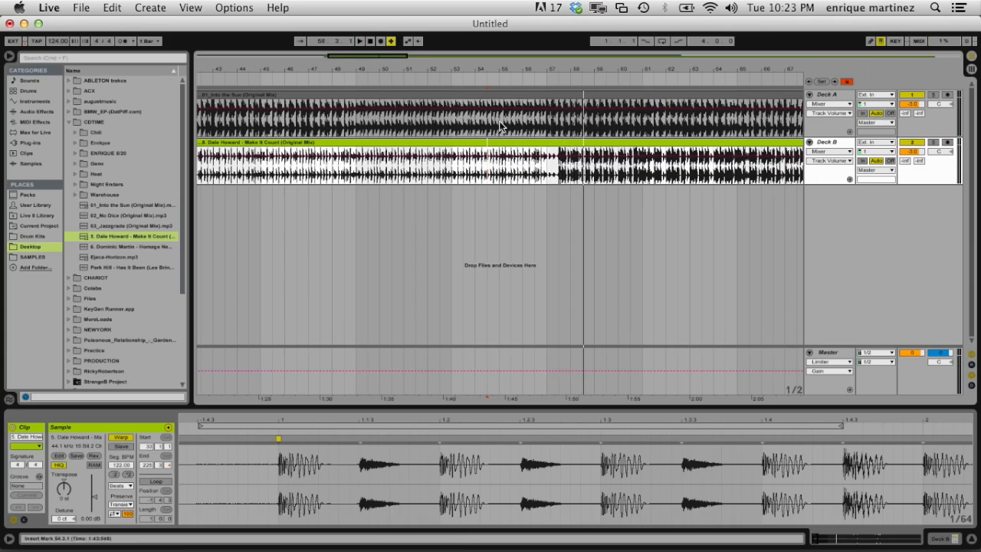
drag(481, 73, 488, 70)
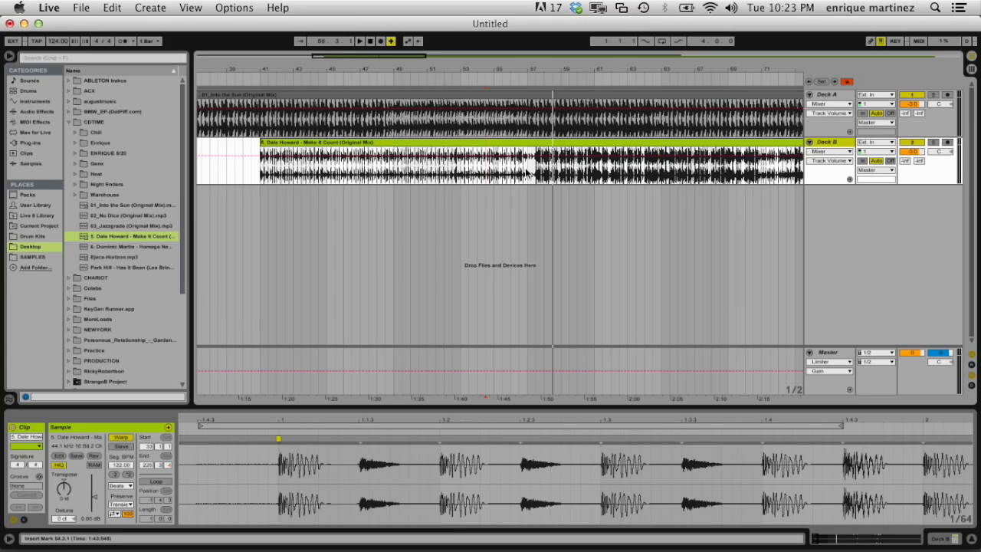
Automate Deck B's EQ Three GainLow in its own lane from -inf dB at bar 41 to 0 dB near bar 57, and play it soloed.
click(936, 539)
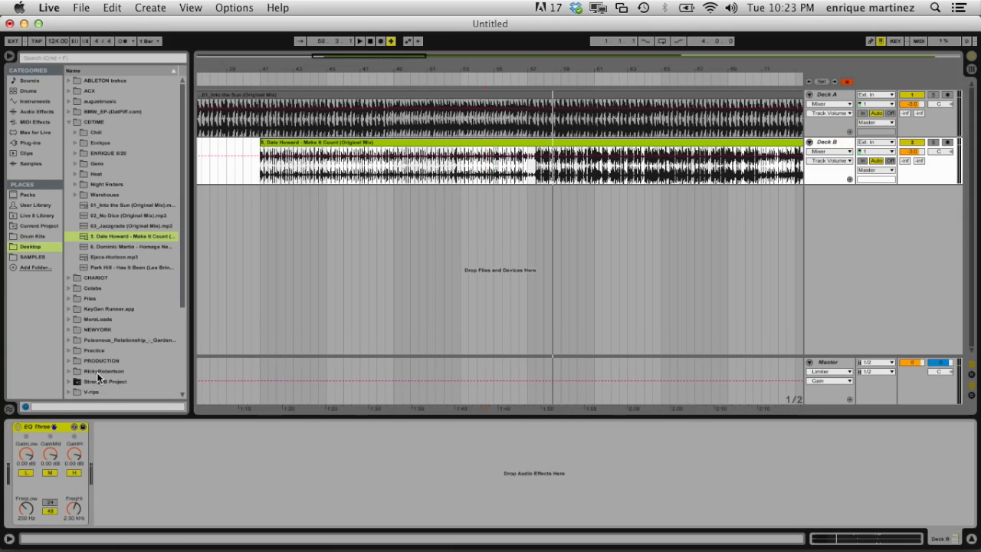
click(26, 457)
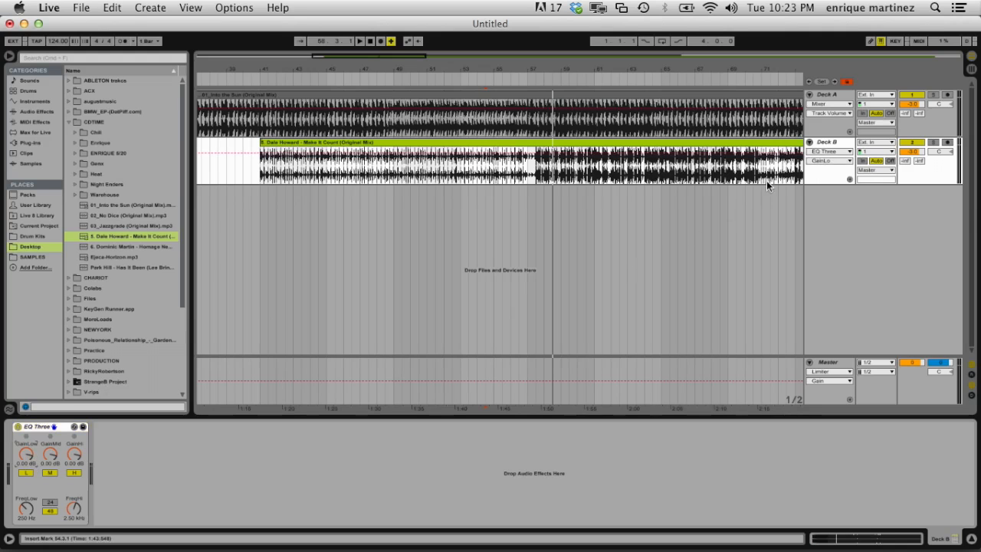
click(848, 177)
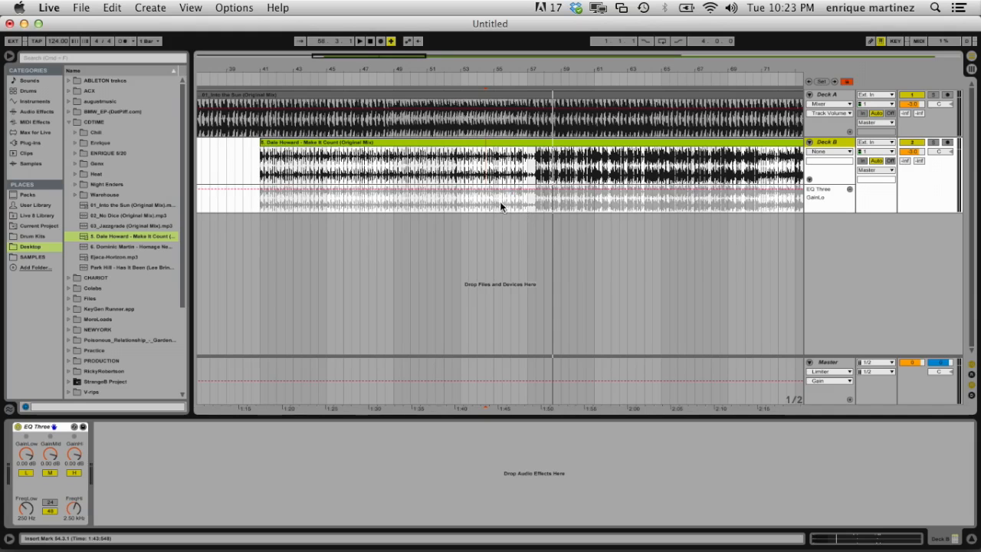
click(533, 187)
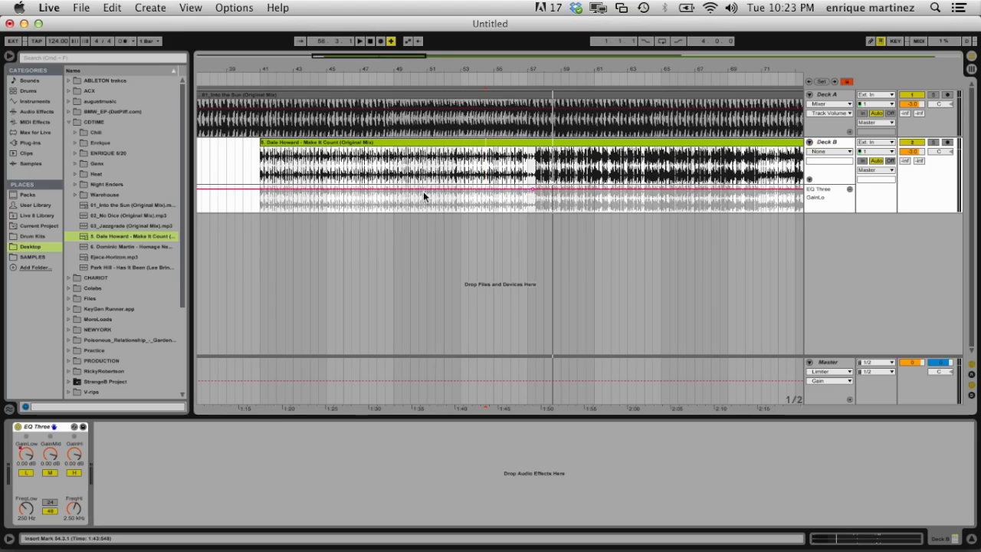
drag(259, 187, 261, 211)
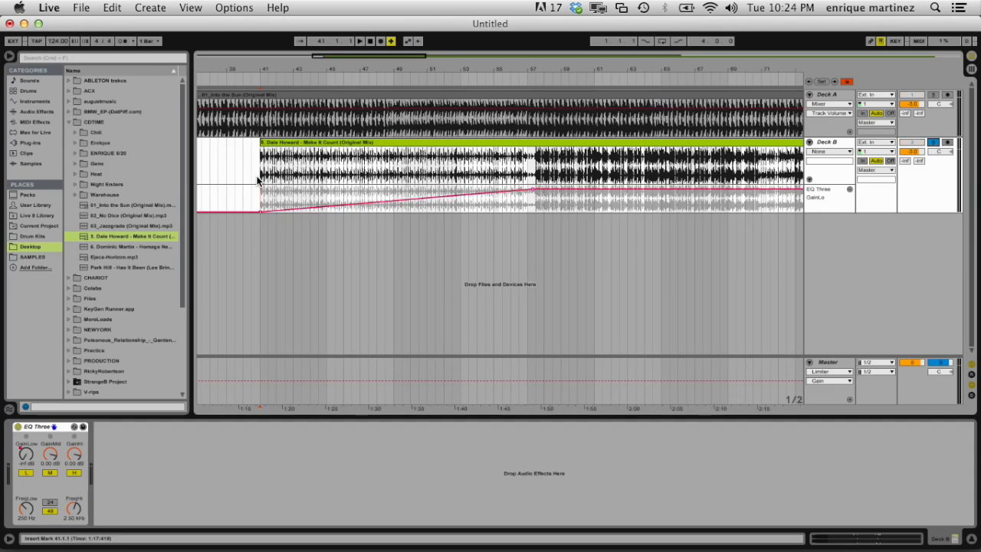
key(space)
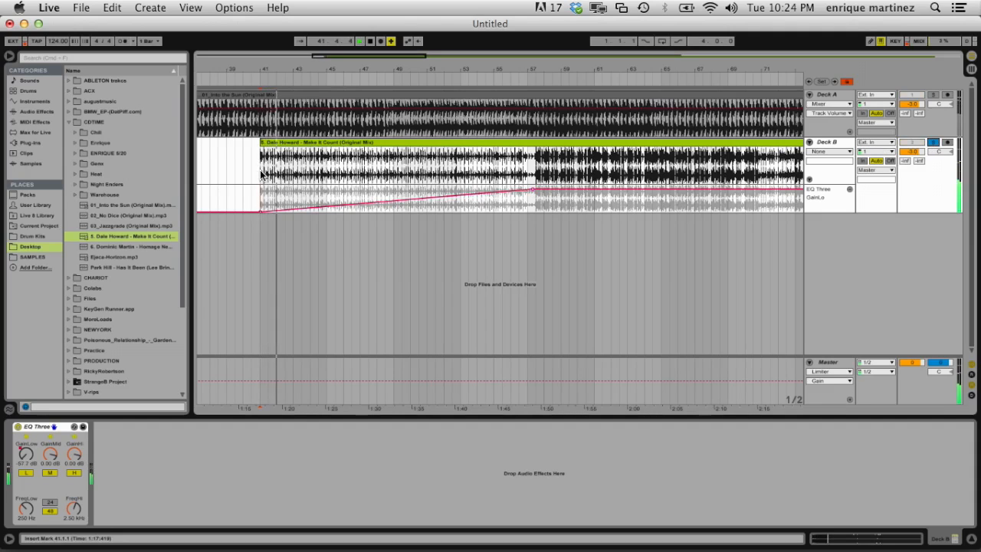
click(334, 147)
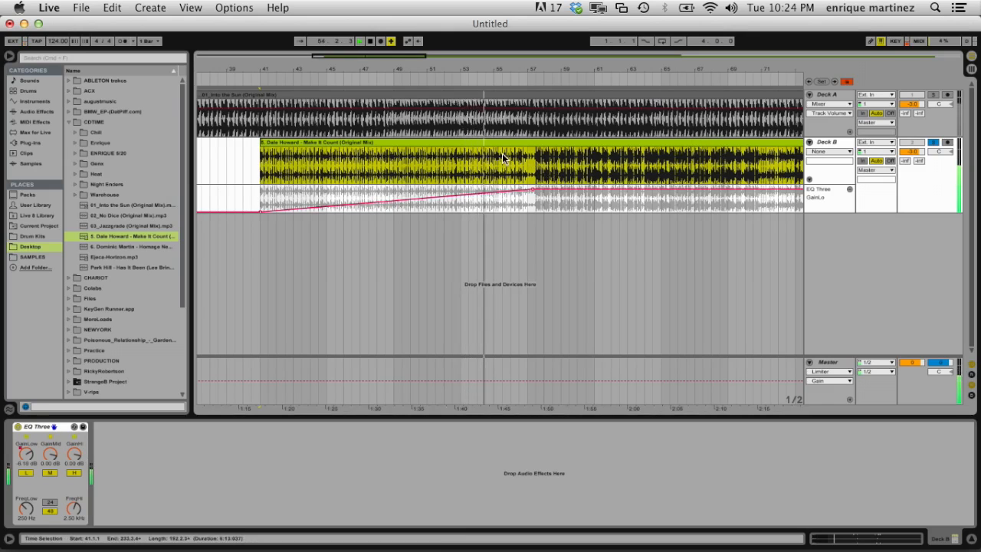
Set the Deck B clip's warp mode to Complex and play the soloed track from 57.1.1.
double_click(442, 141)
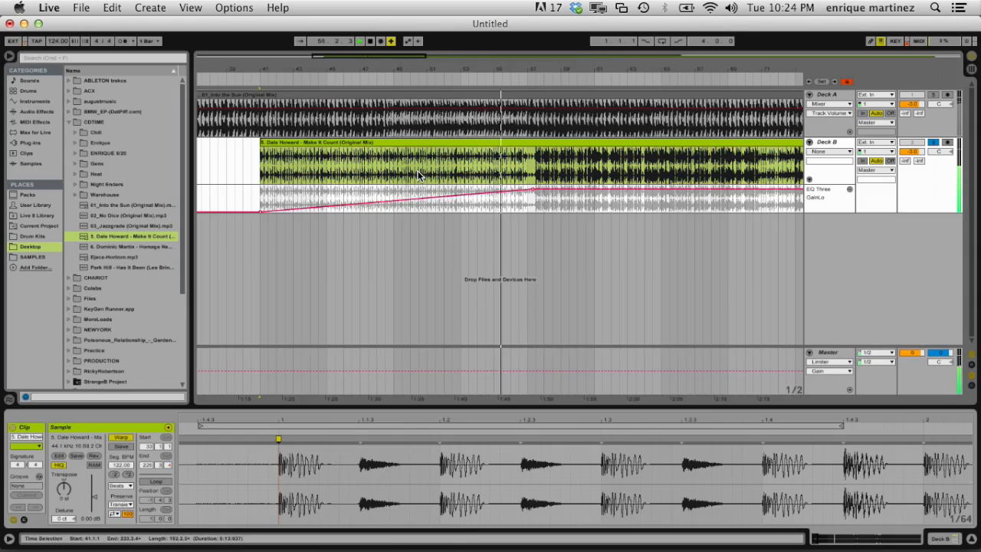
key(space)
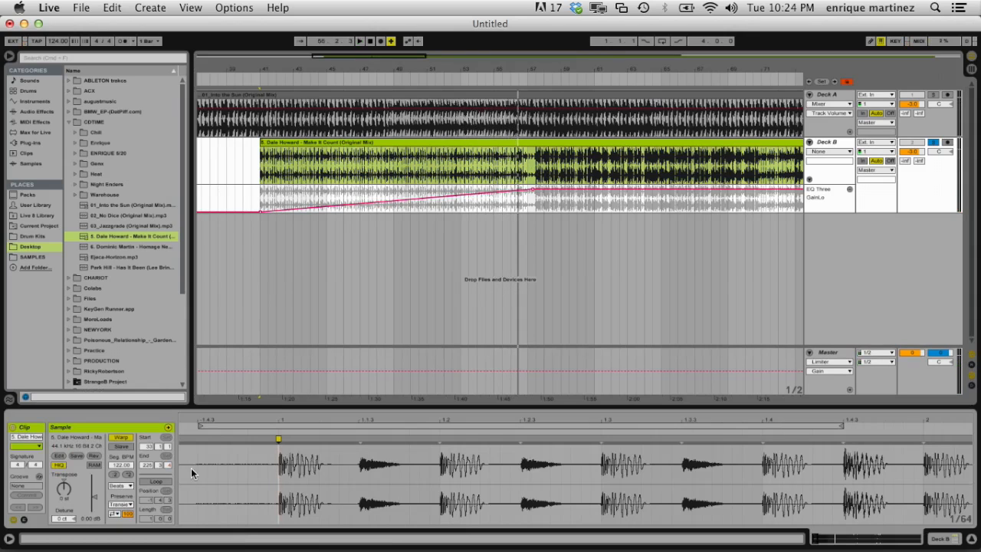
click(125, 489)
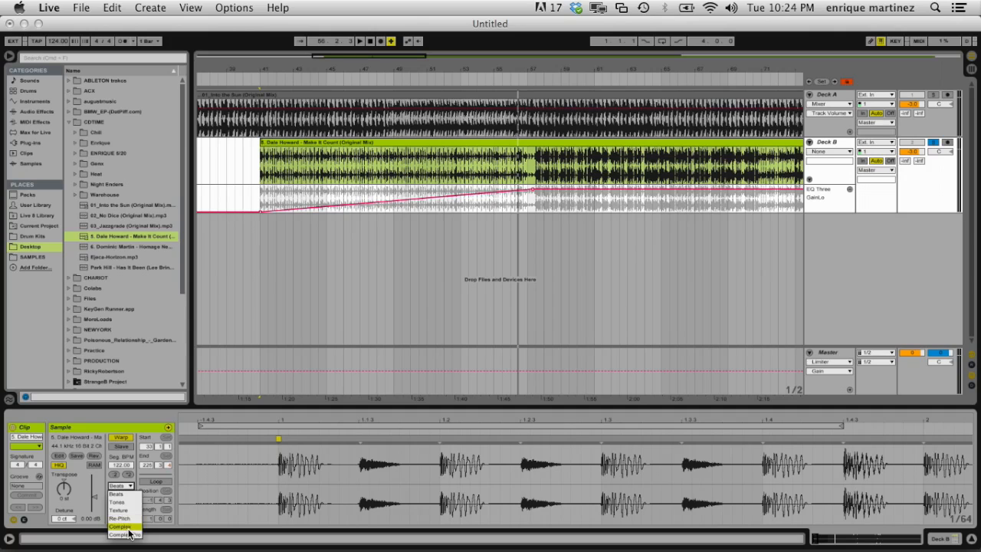
click(129, 527)
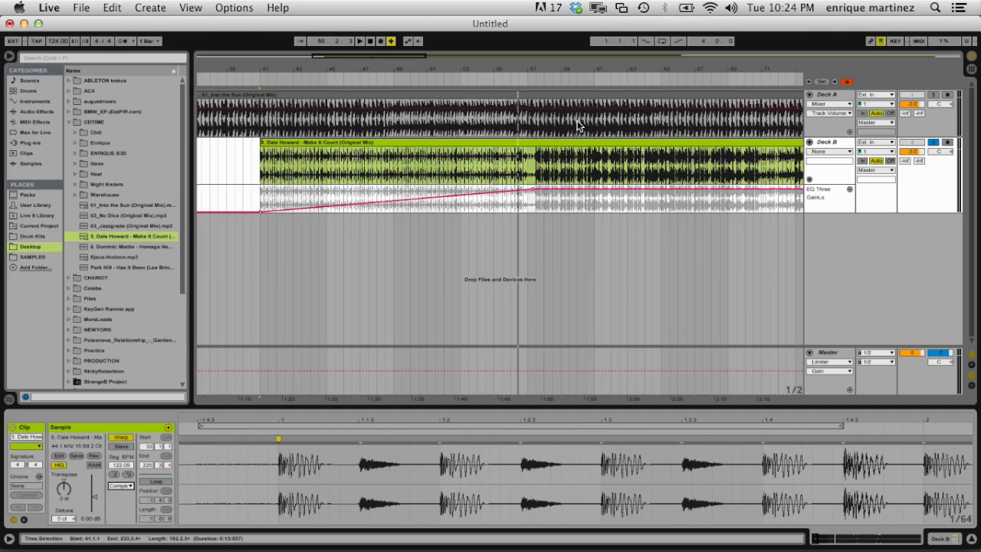
click(527, 166)
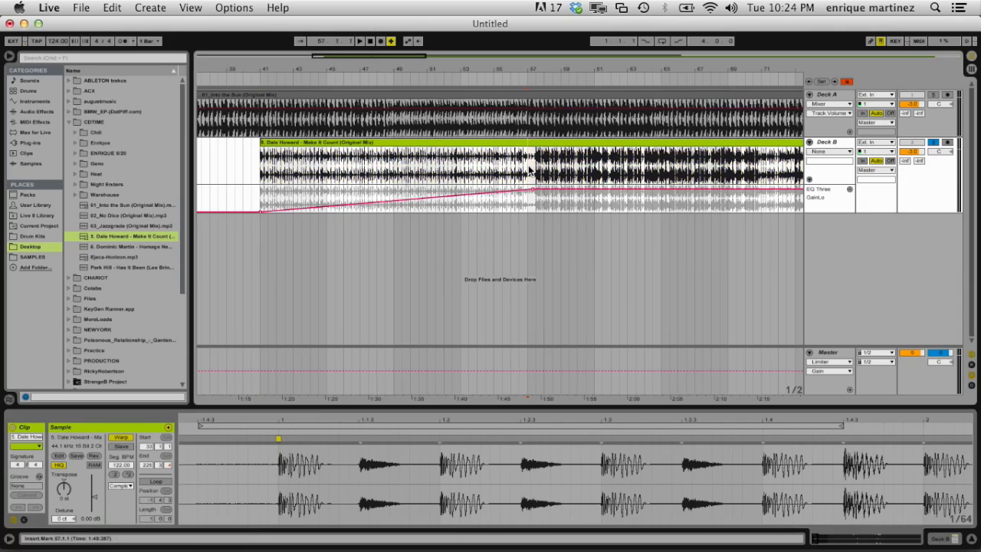
key(space)
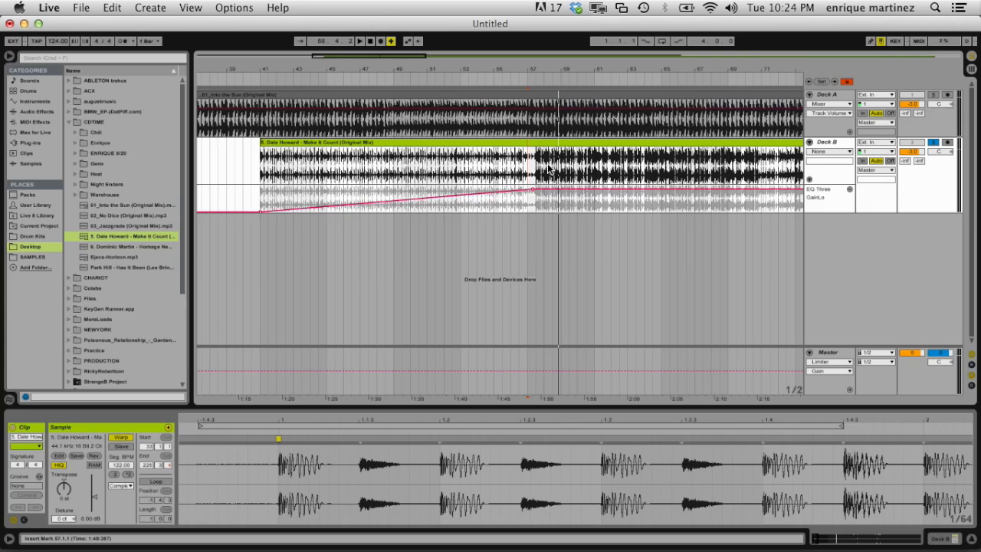
click(527, 122)
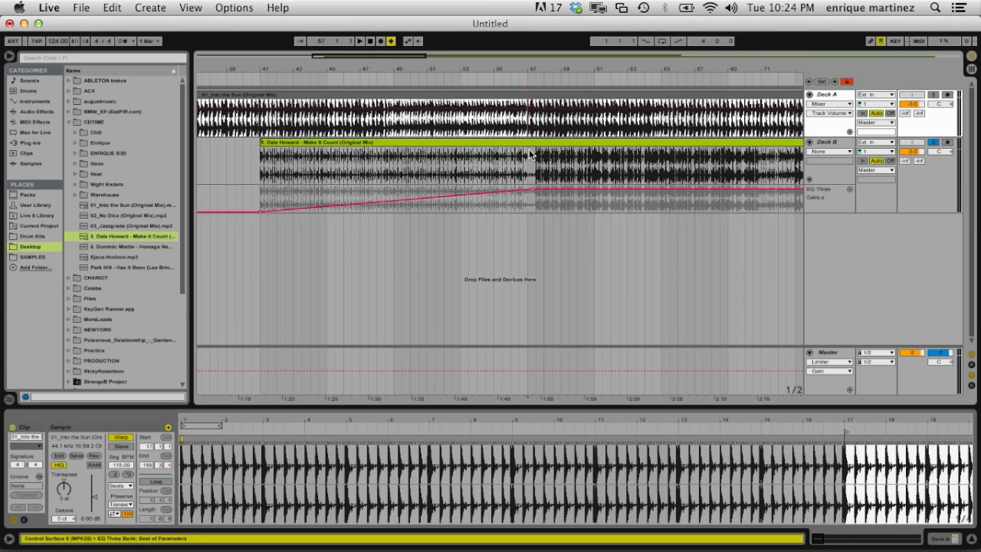
Automate Deck B's Track Volume in its own lane from -inf at bar 41 to -3.0 dB near bar 57, raising the ramp around bar 49.
click(236, 166)
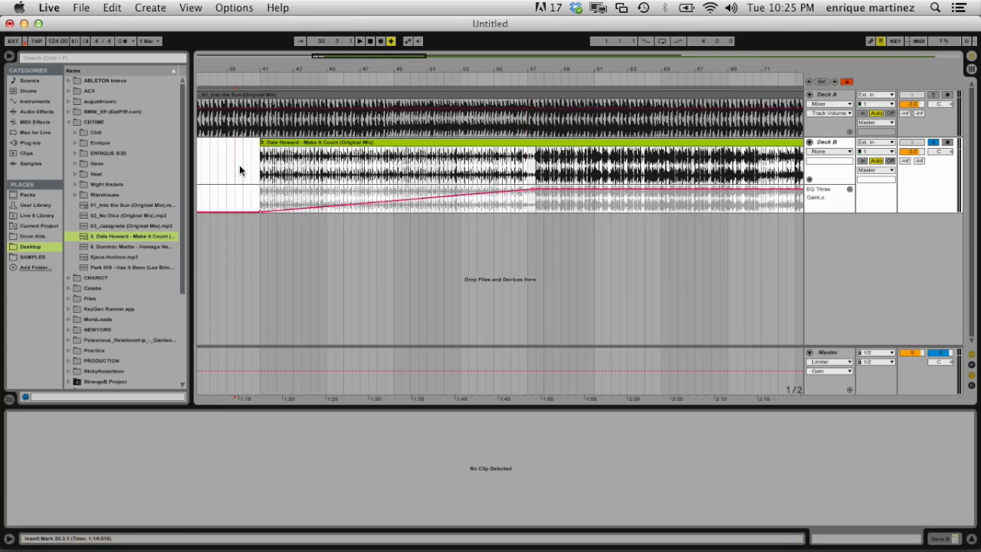
click(912, 151)
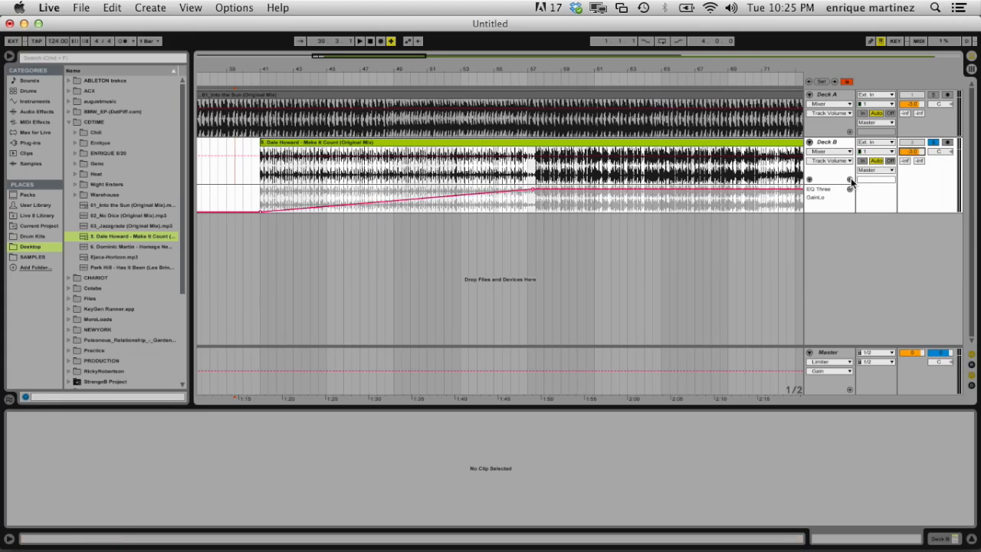
click(849, 178)
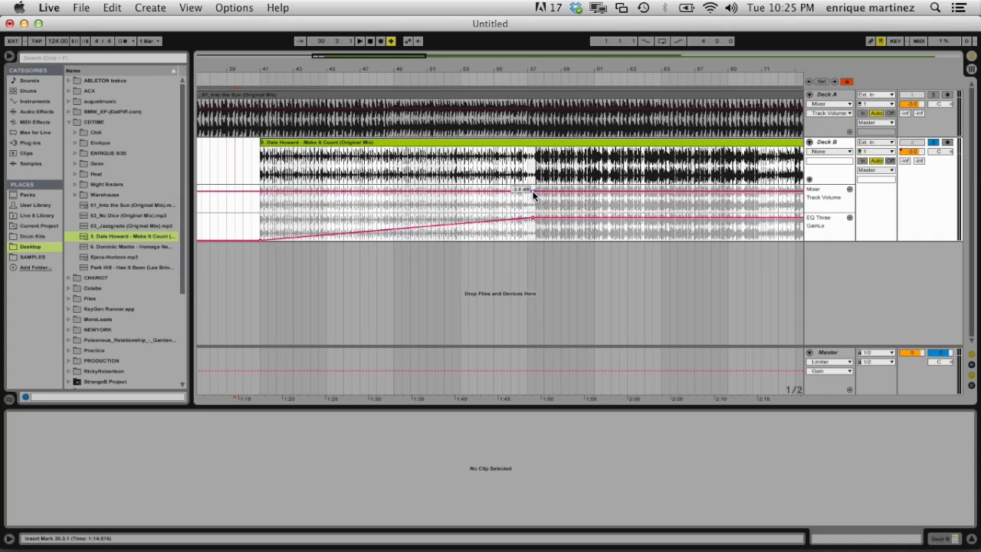
drag(258, 194, 259, 209)
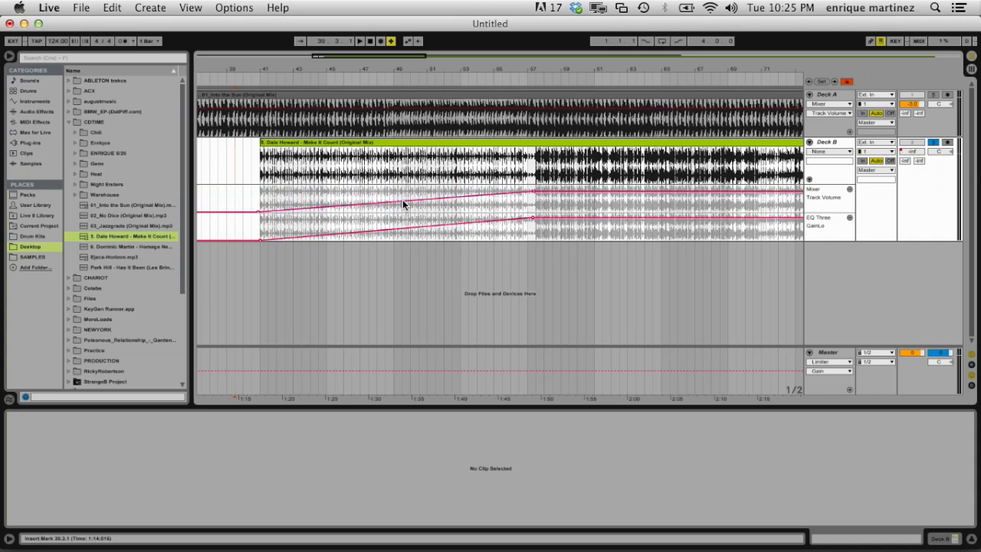
drag(403, 199, 391, 193)
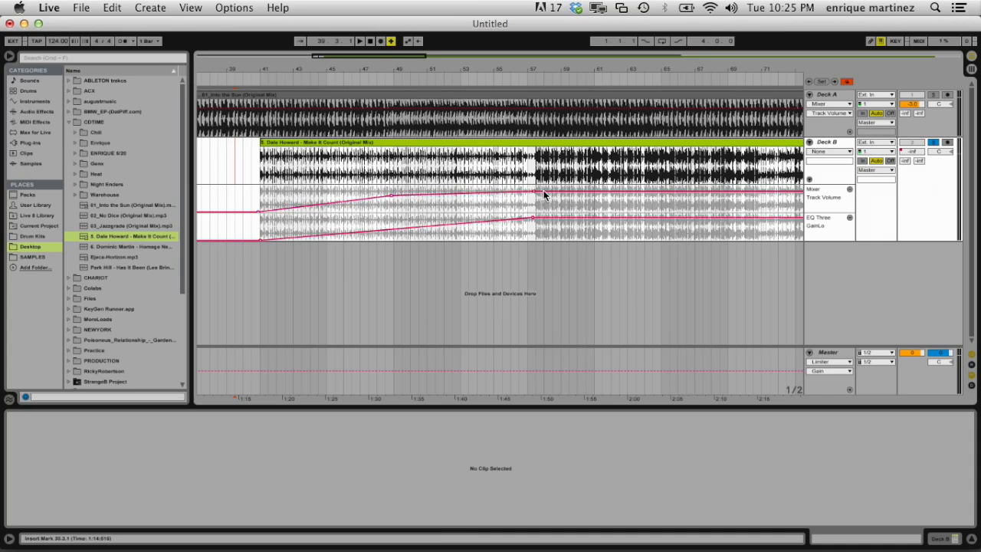
Split the Deck A clip at 57.1.1 and delete the portion after the split.
click(527, 126)
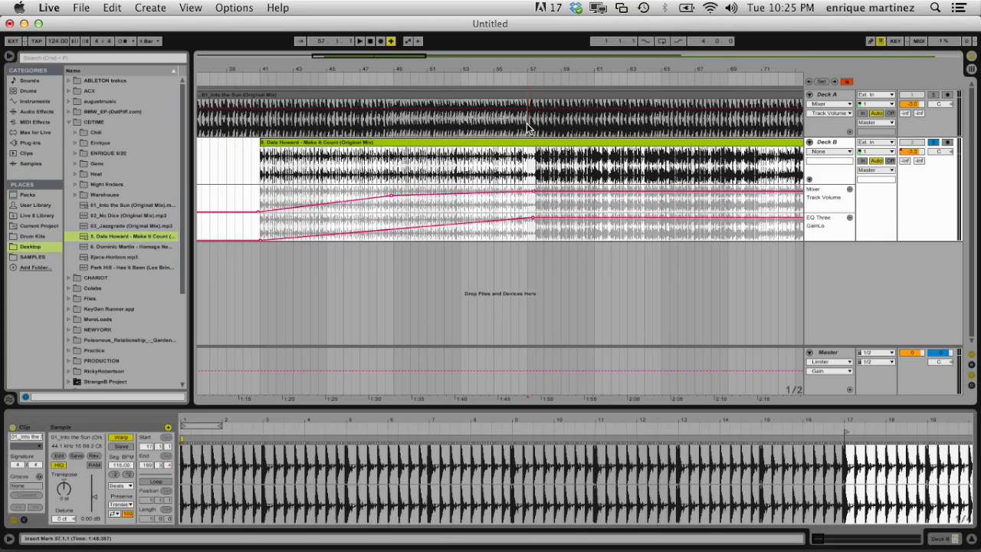
click(527, 94)
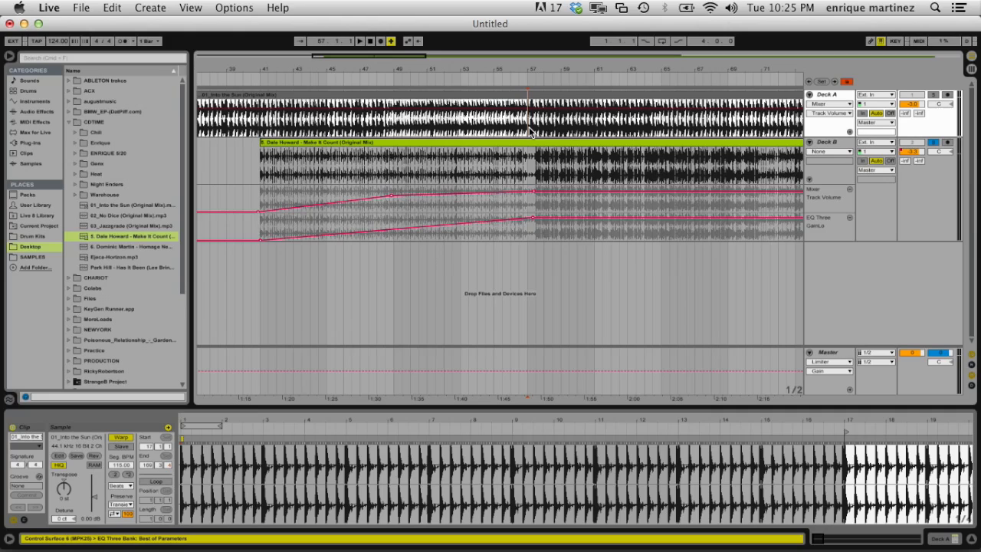
key(super+e)
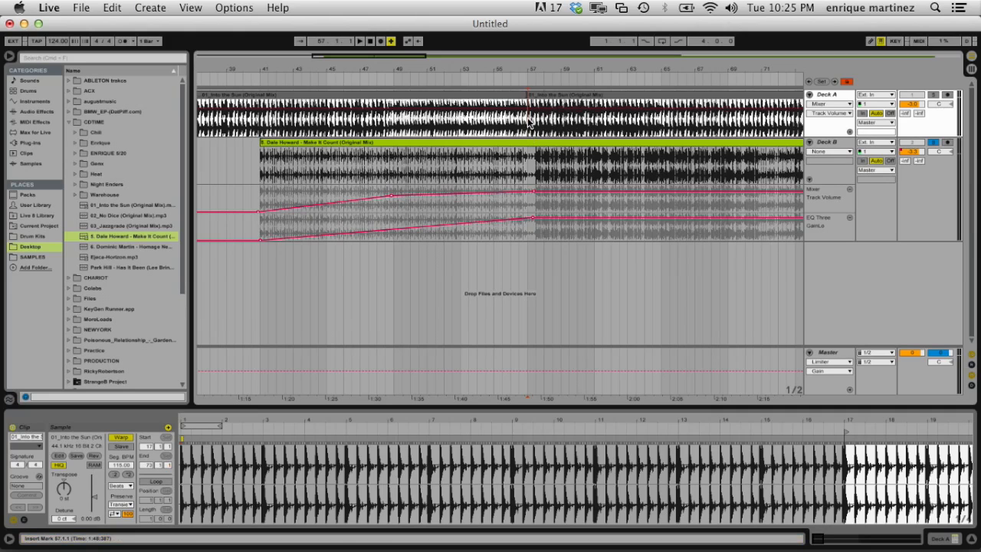
click(537, 99)
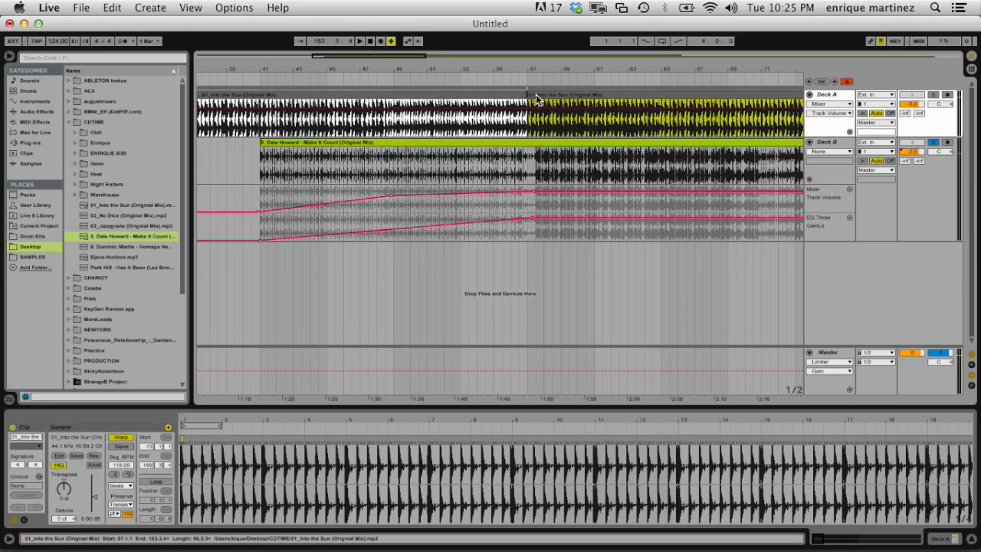
key(Delete)
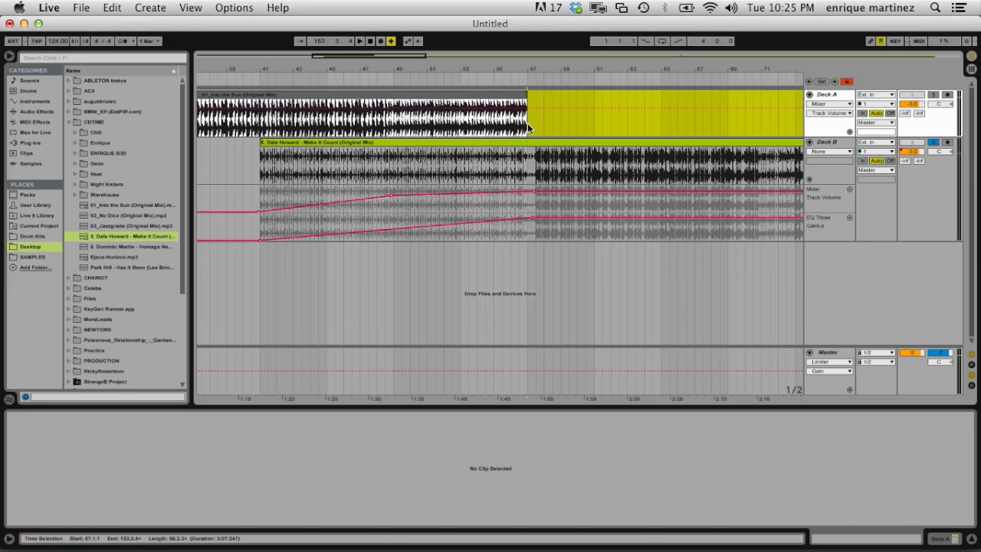
click(530, 121)
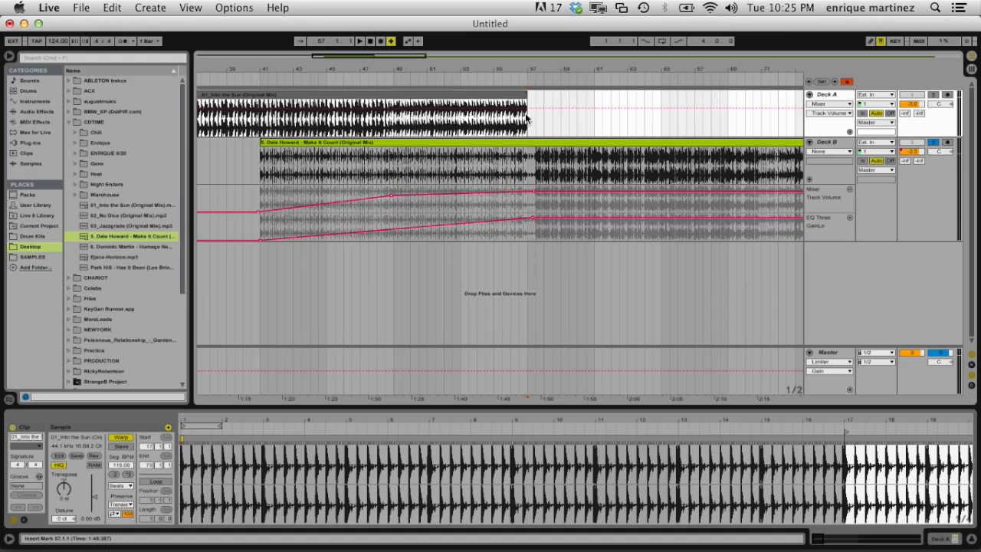